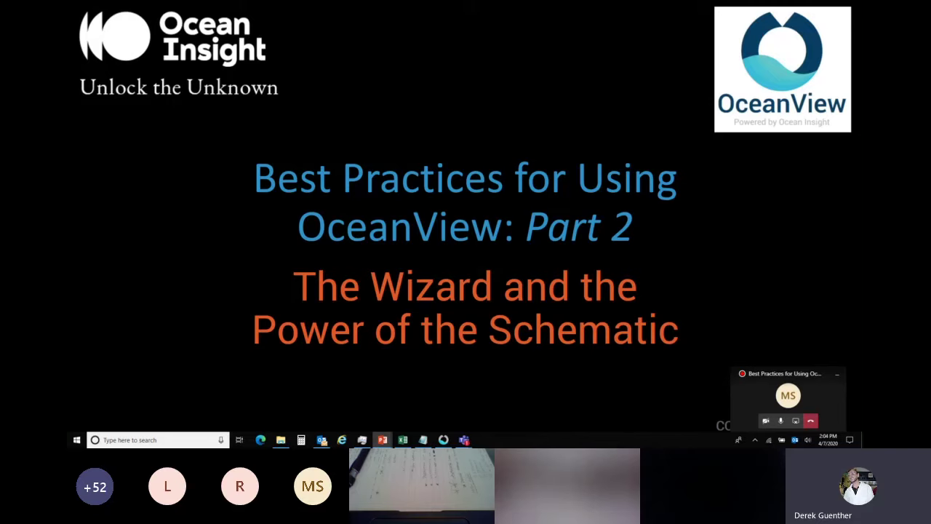
Step: On the Recap from Yesterday slide, reveal Data Logging, Strip Charting, Re-Referencing and the deeper-analysis question
key(Right)
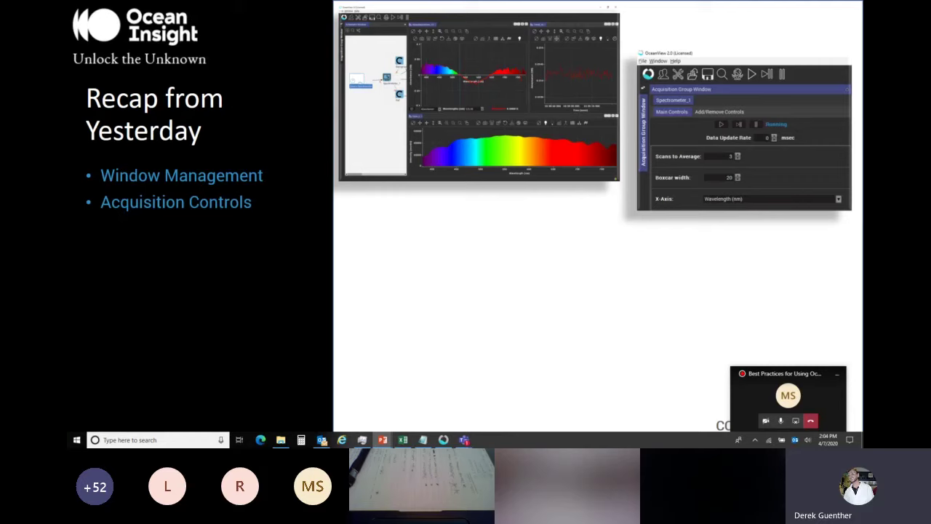
key(Right)
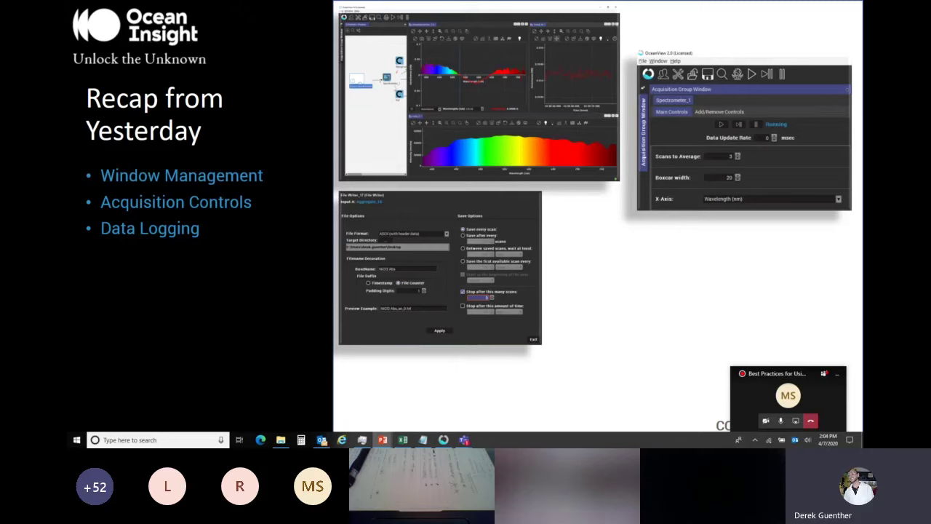
key(Right)
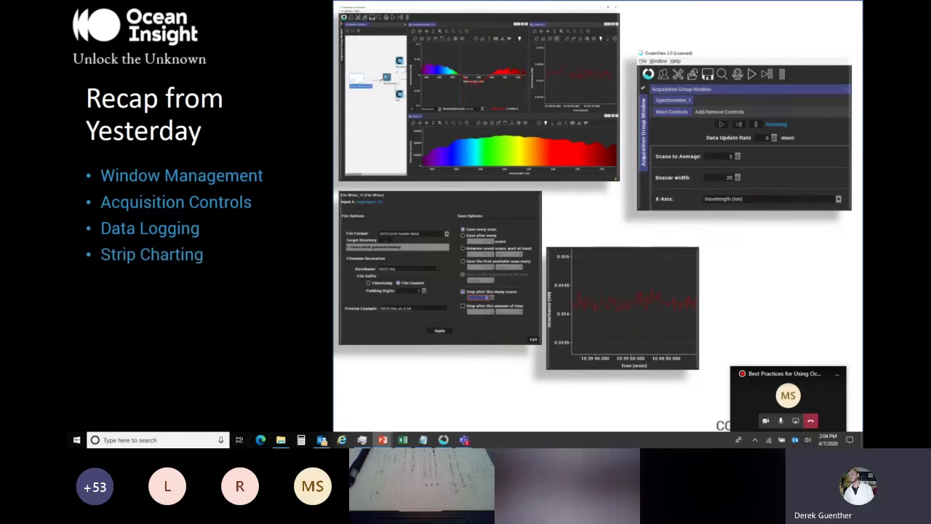
key(Right)
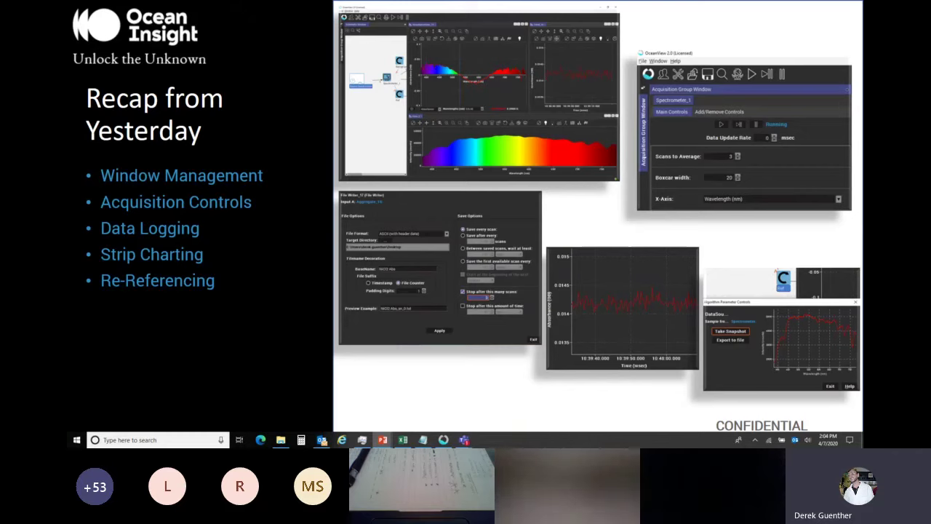
key(Right)
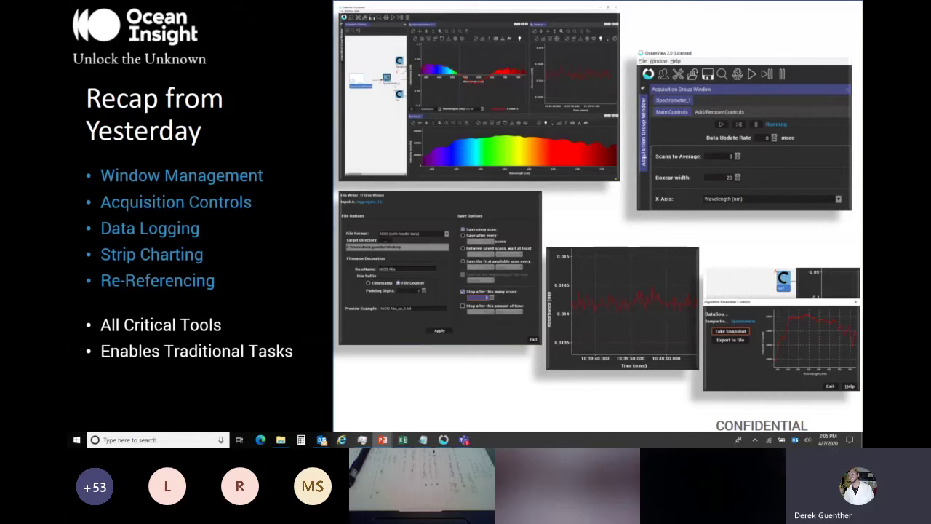
key(Right)
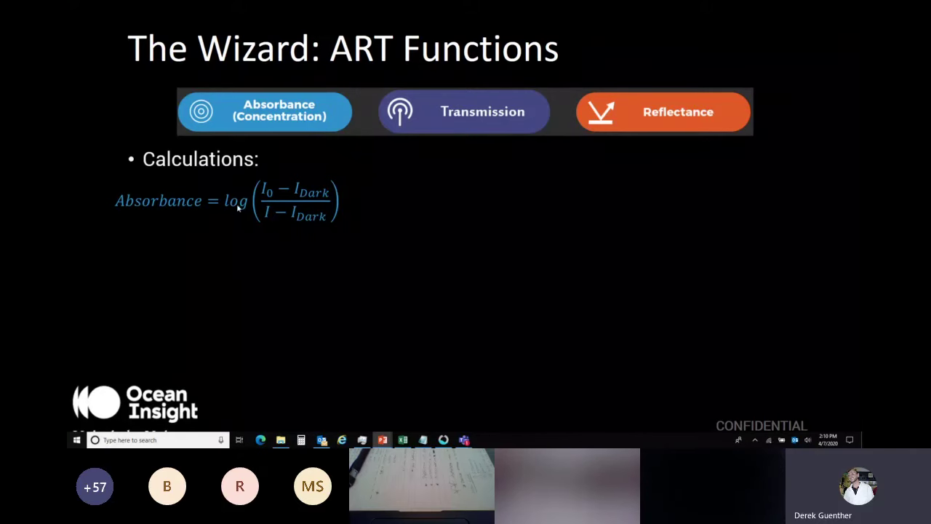
Step: Reveal the Transmission and Reflectance formulas, the 'What does it tell you?' bullet and Beer's Law graph
click(592, 246)
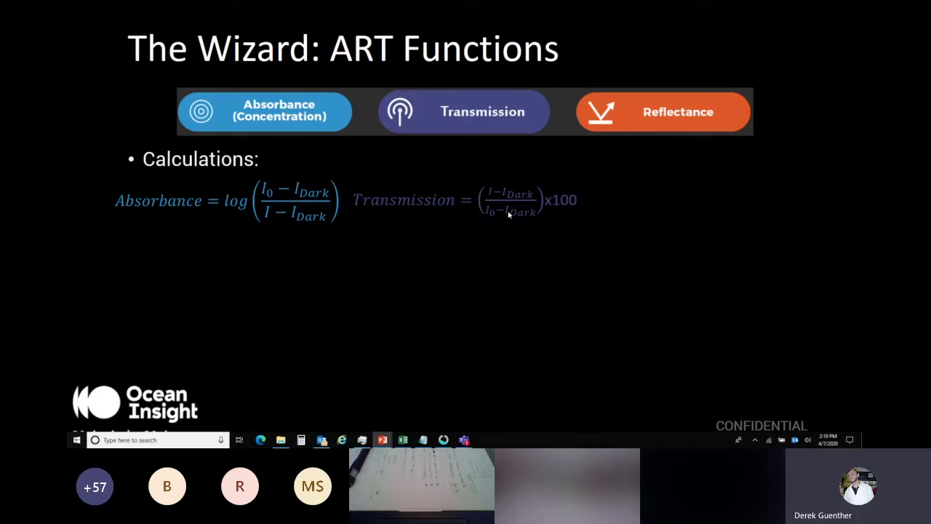
click(620, 215)
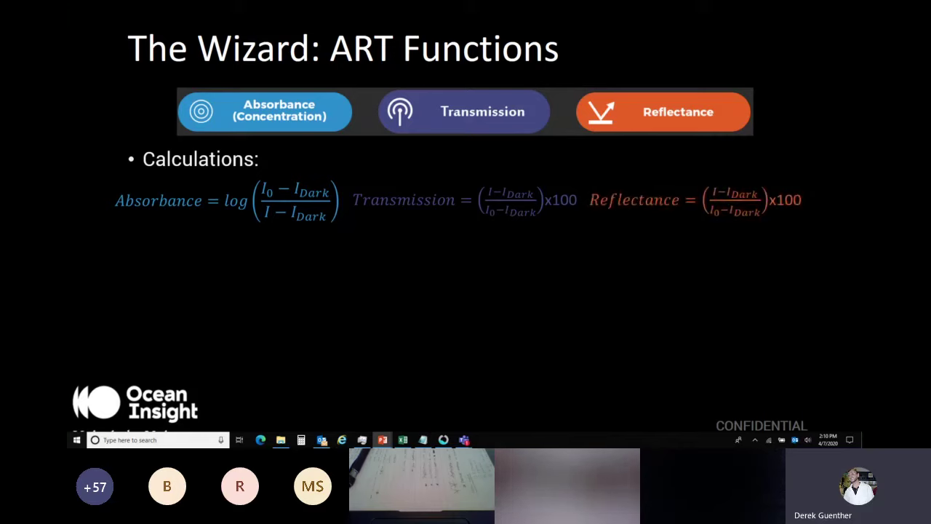
key(Right)
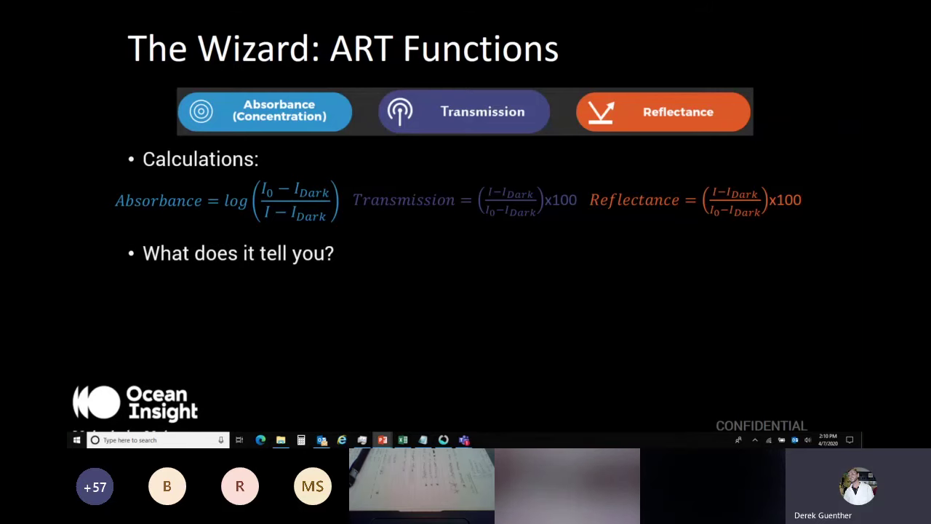
key(Right)
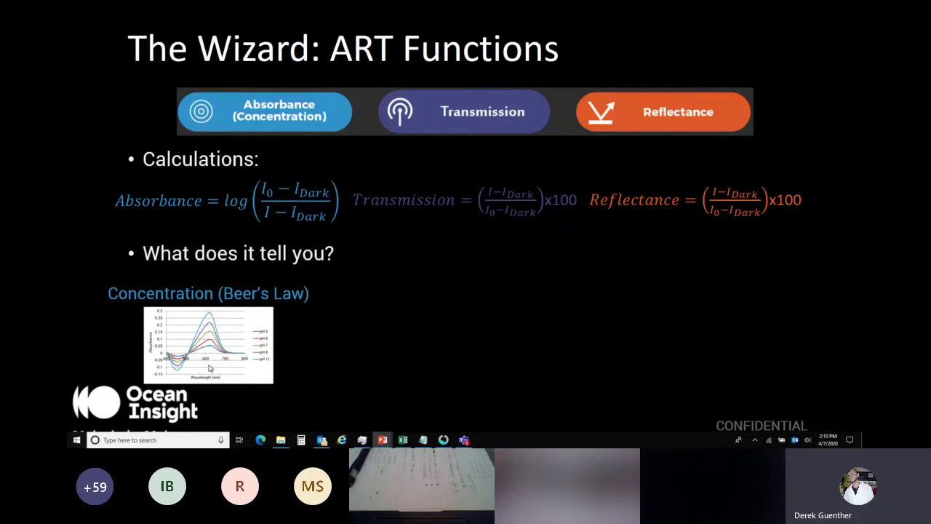
Step: Show the How Much Light Gets Through and Bounces Back examples, reaching Raman & Fluorescence
click(481, 424)
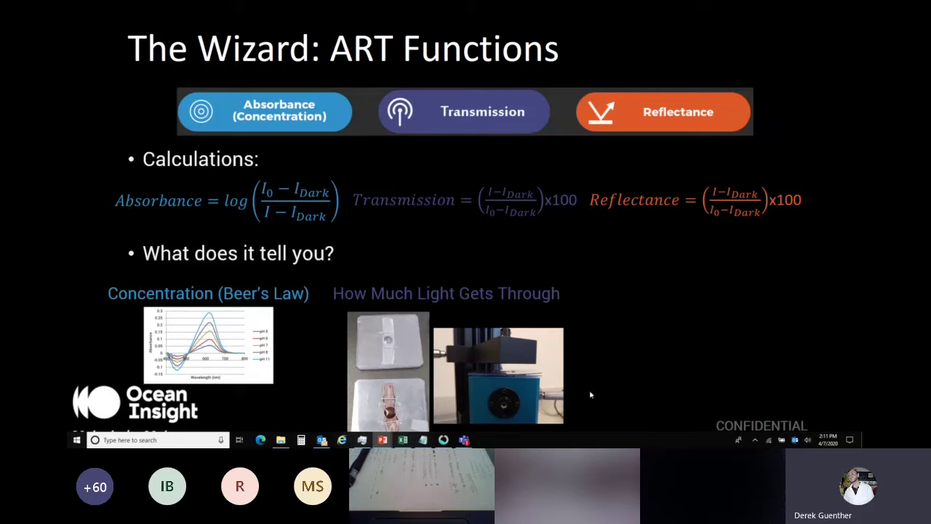
click(644, 400)
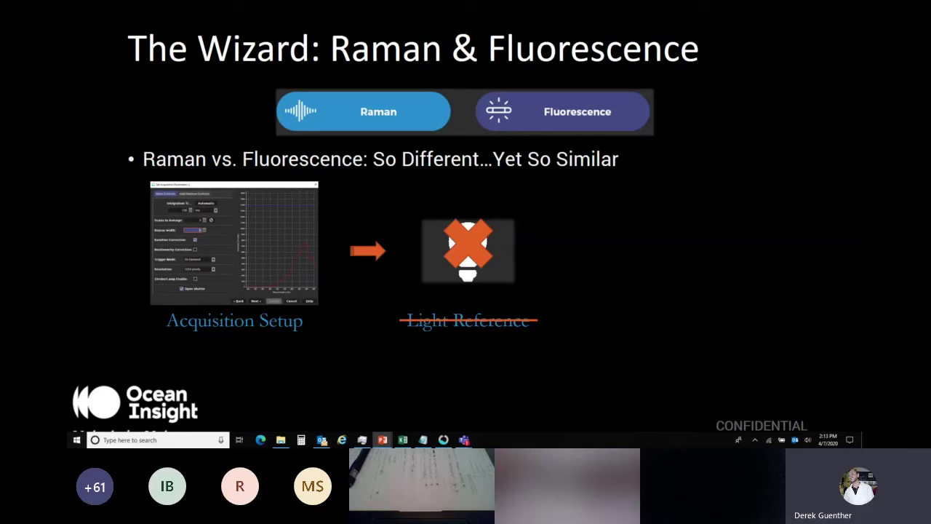
Step: Reveal the Dark Reference workflow step, then the laser wavelength setup build
key(Right)
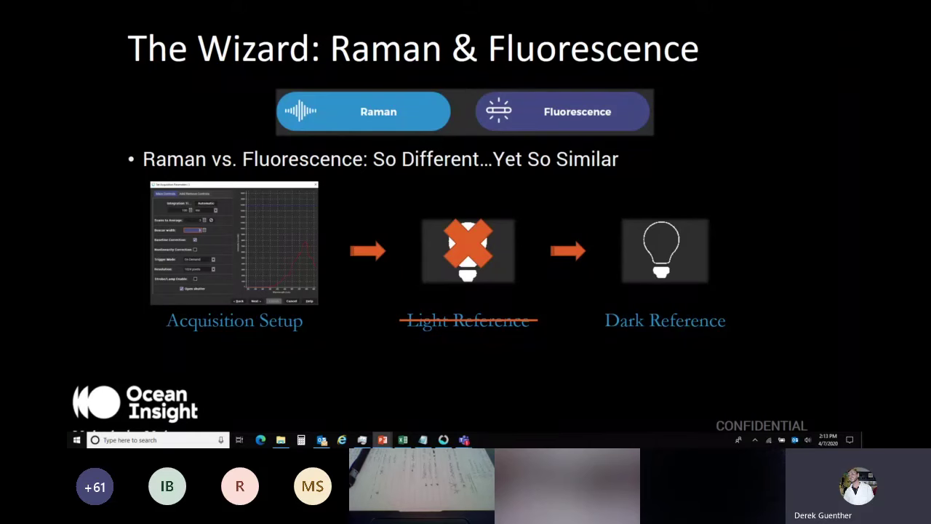
key(Right)
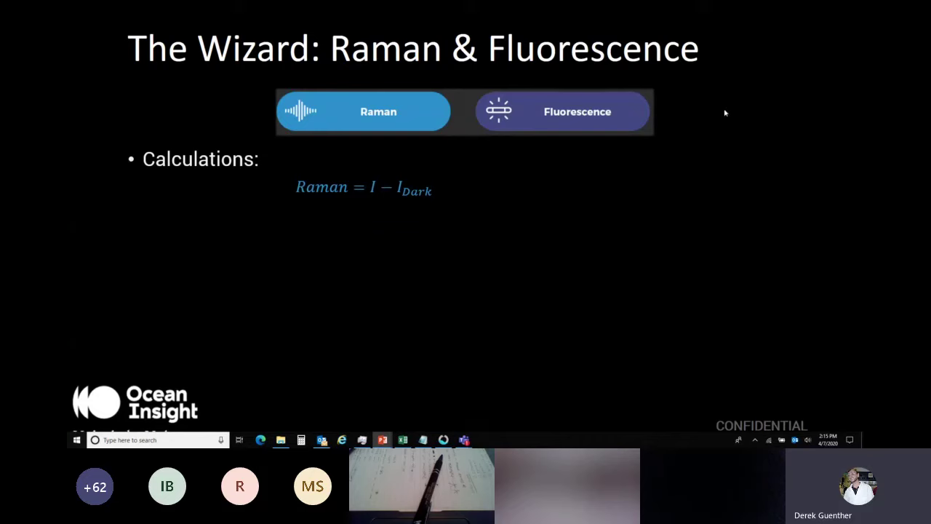
click(546, 246)
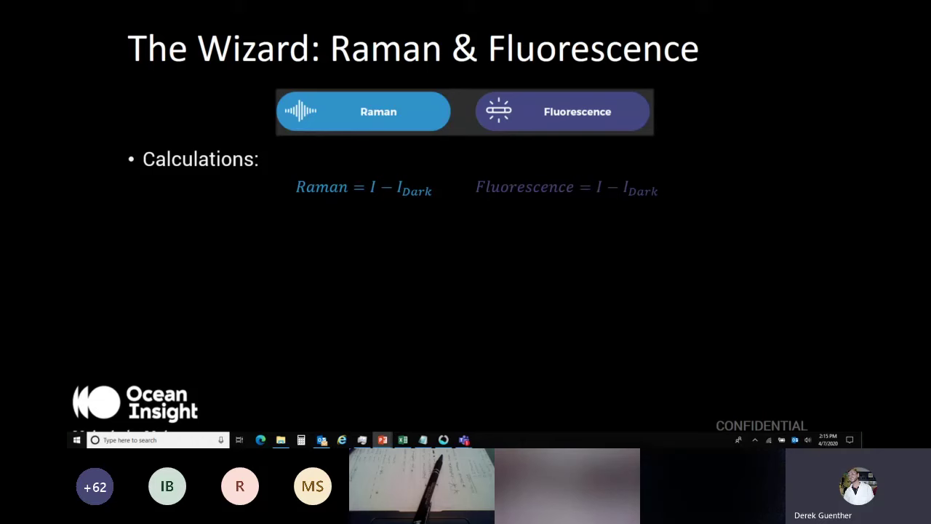
key(Right)
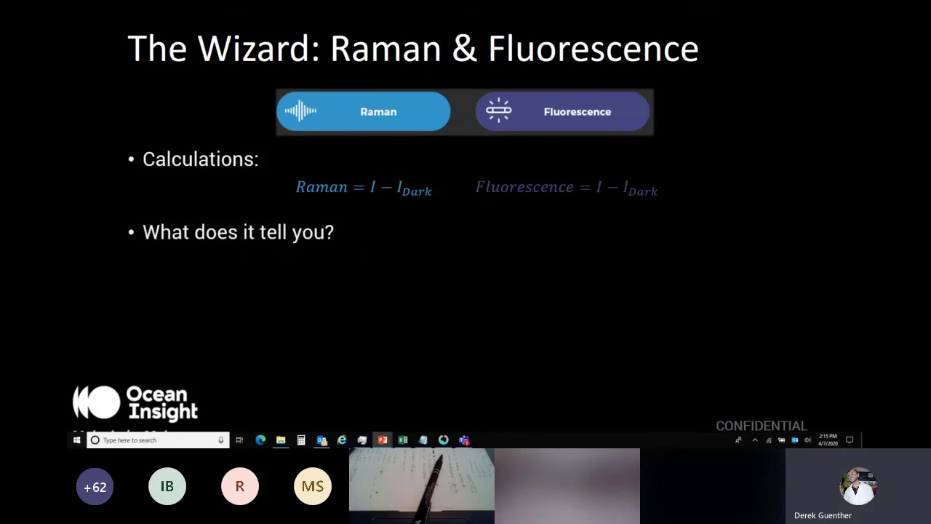
key(Right)
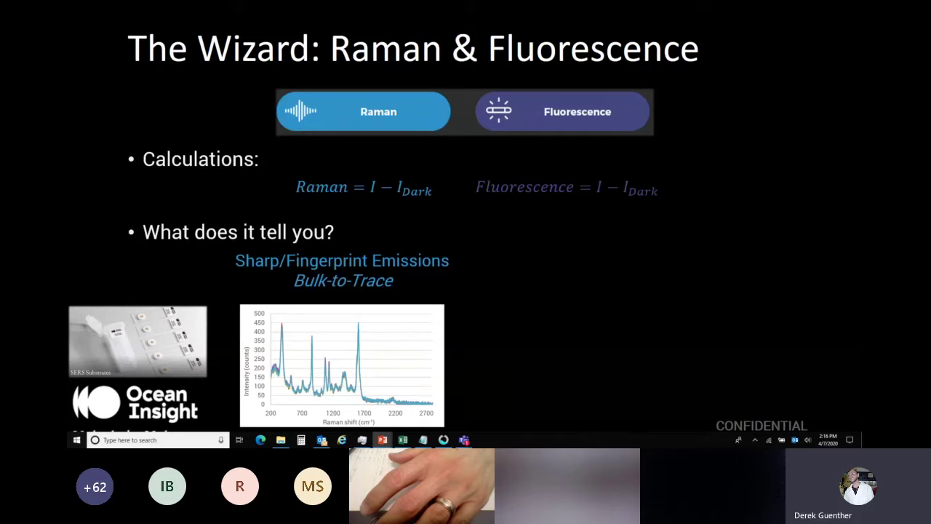
Step: Reveal the Fluorescence content: Broader Emissions note, spectrum chart and animated clip
click(463, 405)
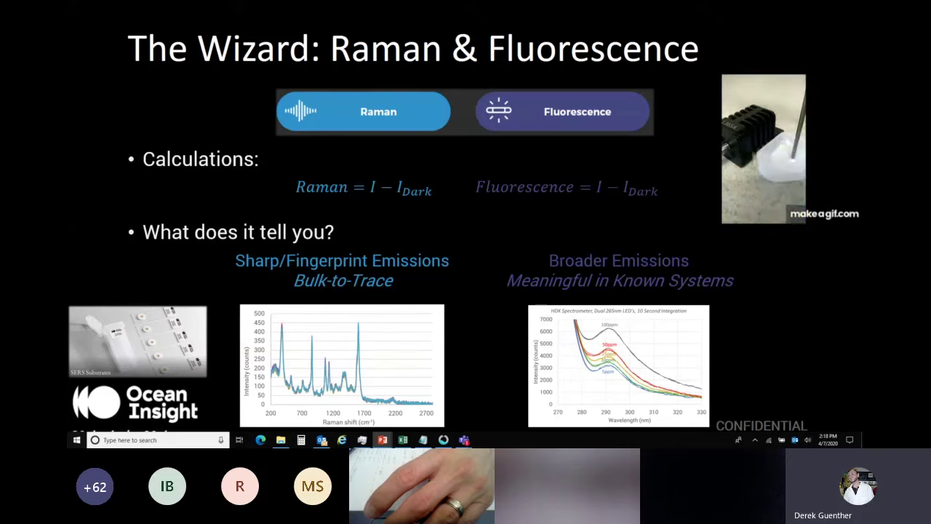
Step: Go to Irradiance & Photometry and reveal the Absolute Irradiance calibration or lamp file requirement
key(Right)
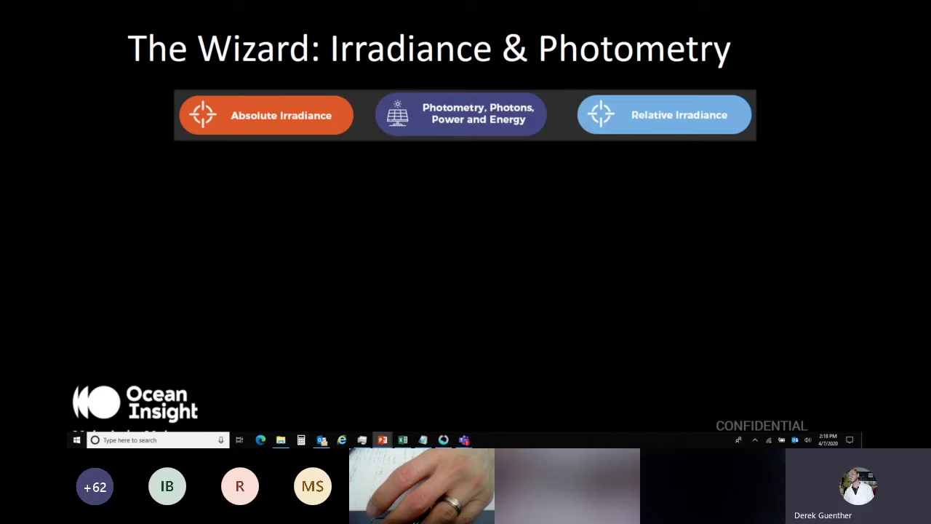
key(Right)
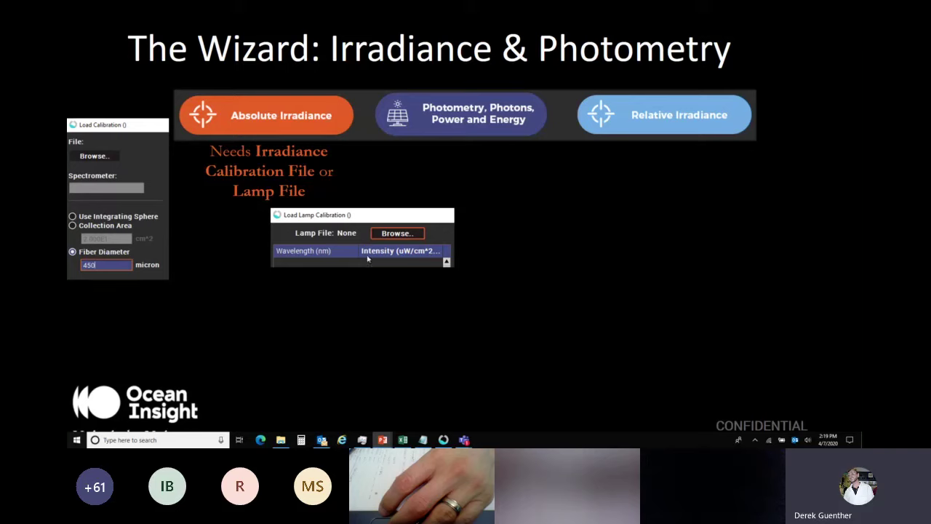
Step: Reveal the Photometry note, Relative Irradiance color-temperature requirement and Acquisition Setup bullet with screenshot
click(418, 298)
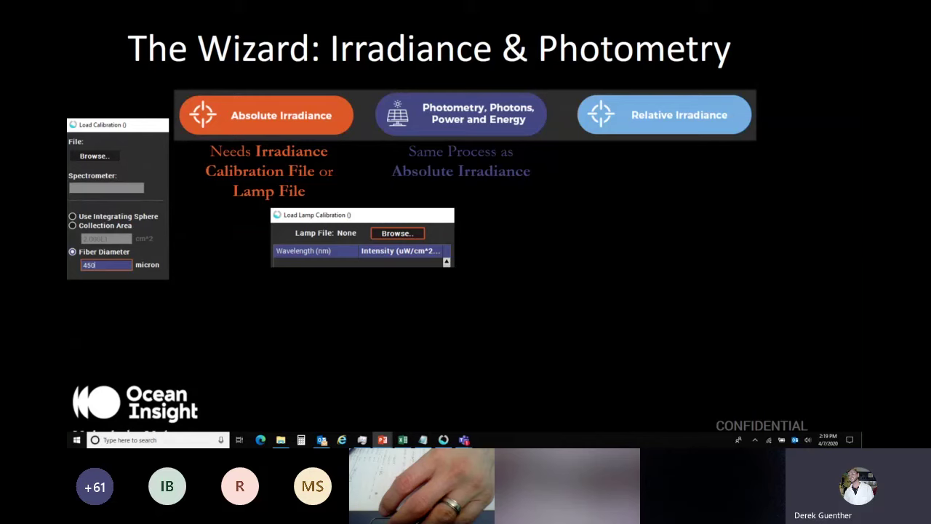
key(Right)
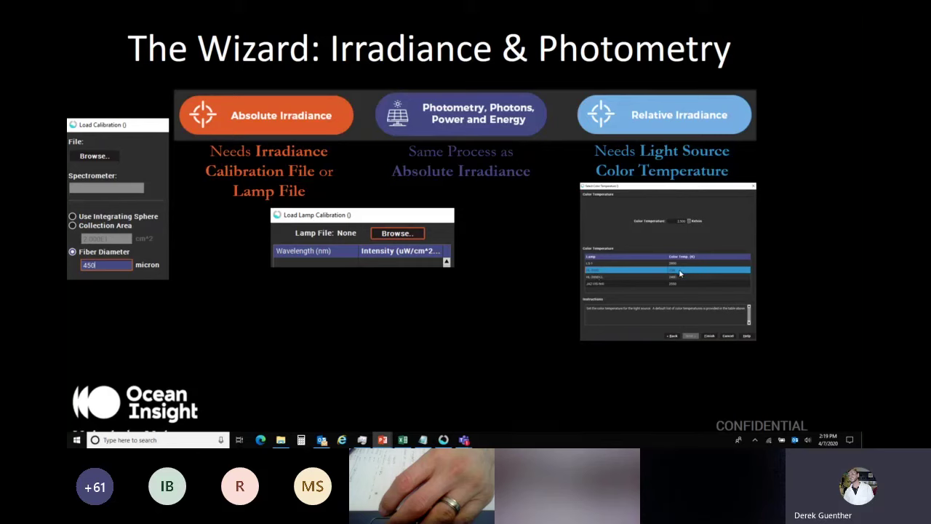
click(862, 288)
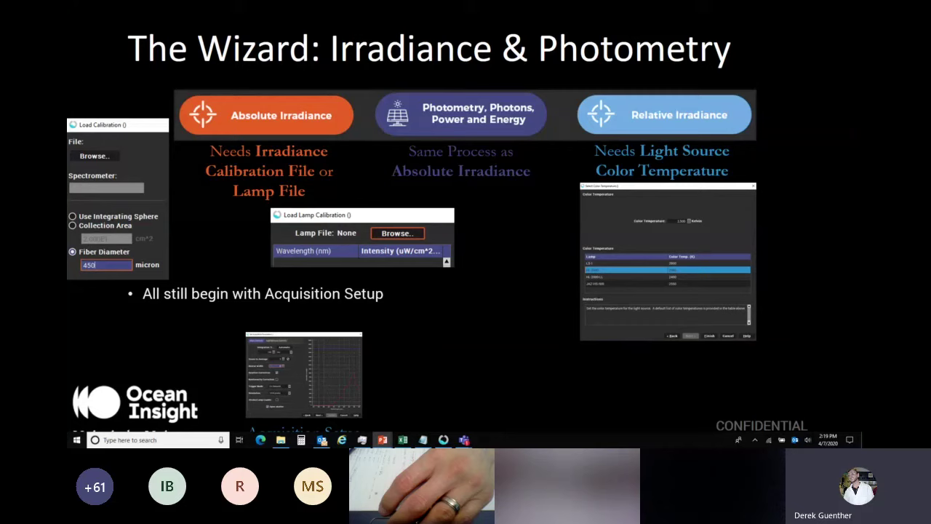
Step: Reveal the no-light-reference bullet and images, then advance to The Wizard: Color slide
key(Right)
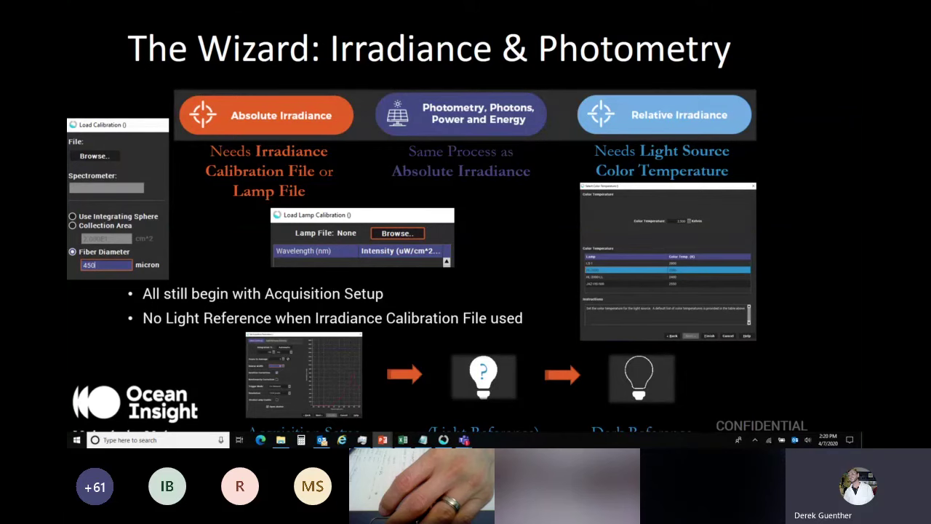
key(Right)
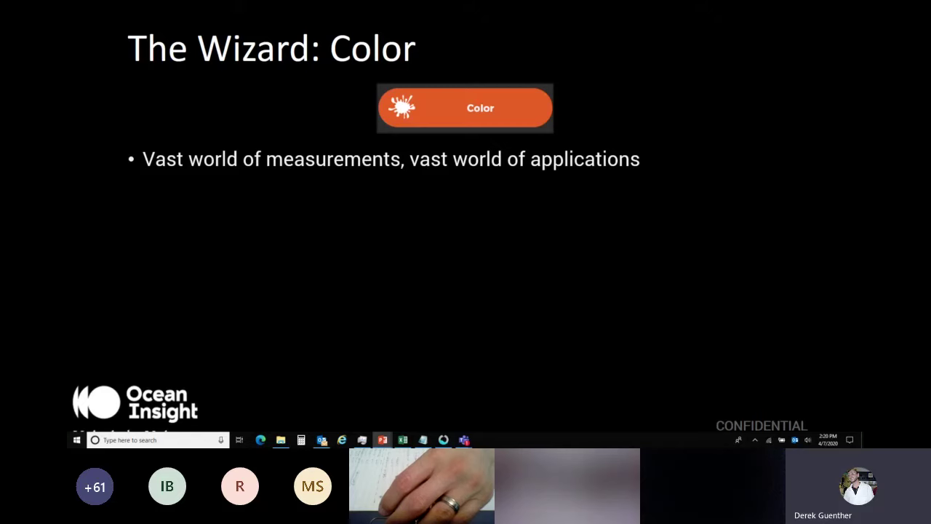
Step: Reveal the processing inputs/outputs bullet with the Color Source and Color Setup screenshots
key(Right)
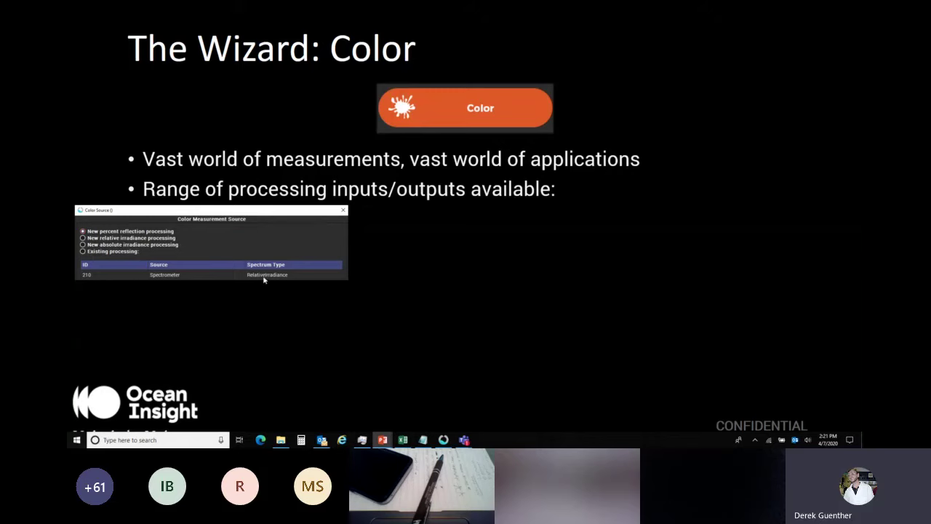
click(463, 333)
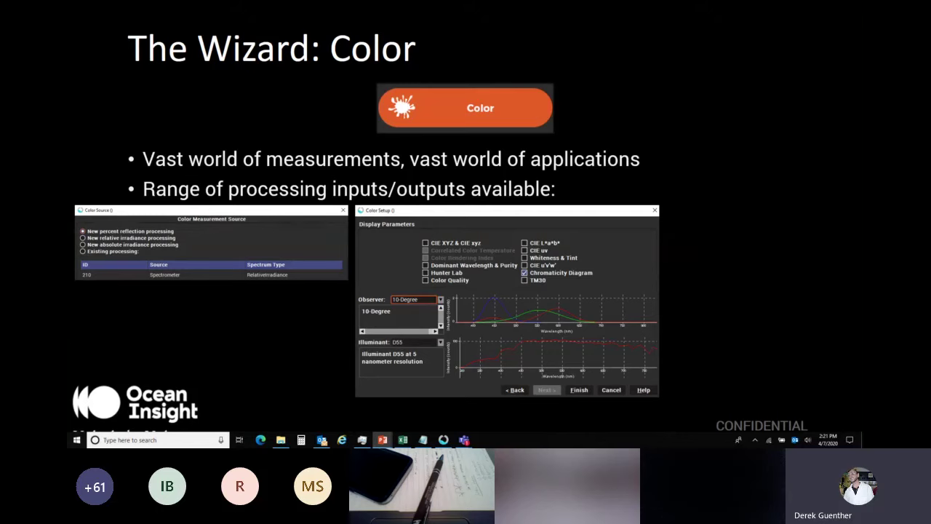
Step: Show the WaveGo examples and spectrum/chromaticity results, then advance to The Schematic slide
key(Right)
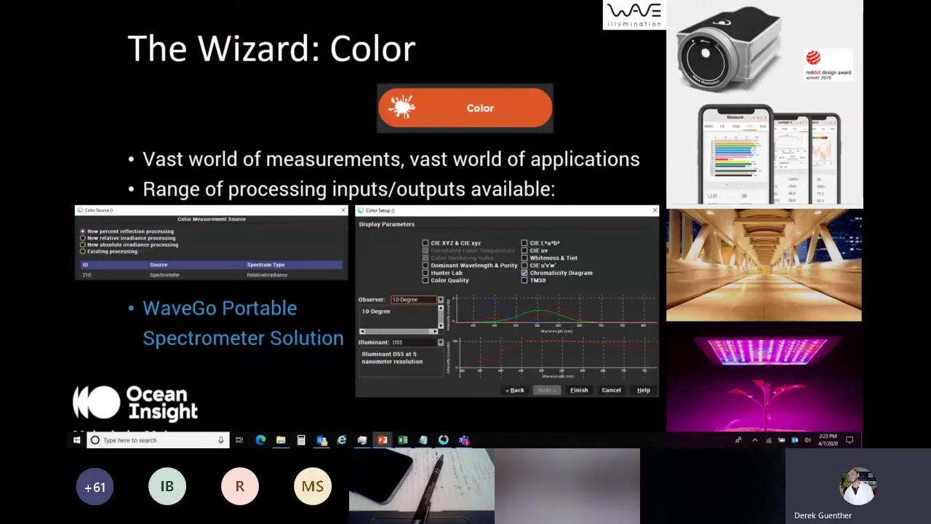
key(Right)
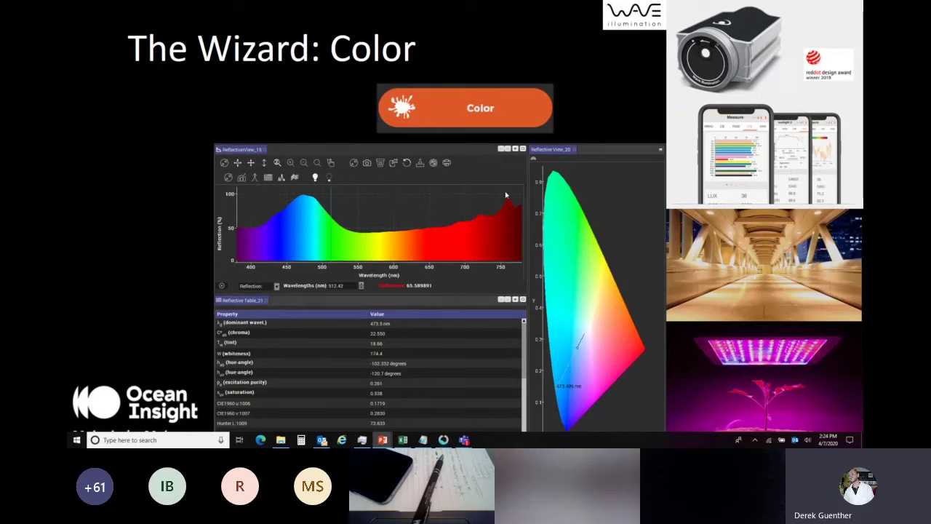
key(Right)
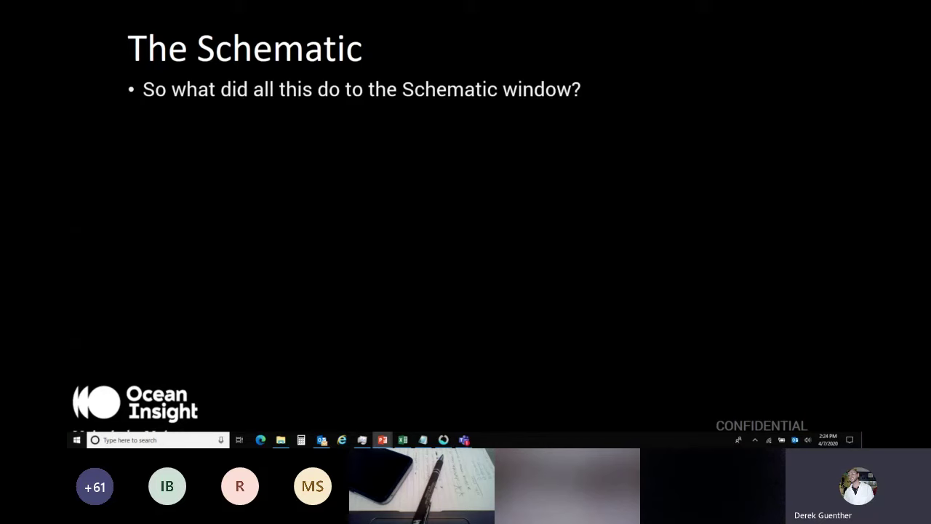
Step: Reveal the Absorbance schematic, toggle its Constant_9 parameter inset, then advance to the Raman slide
key(Right)
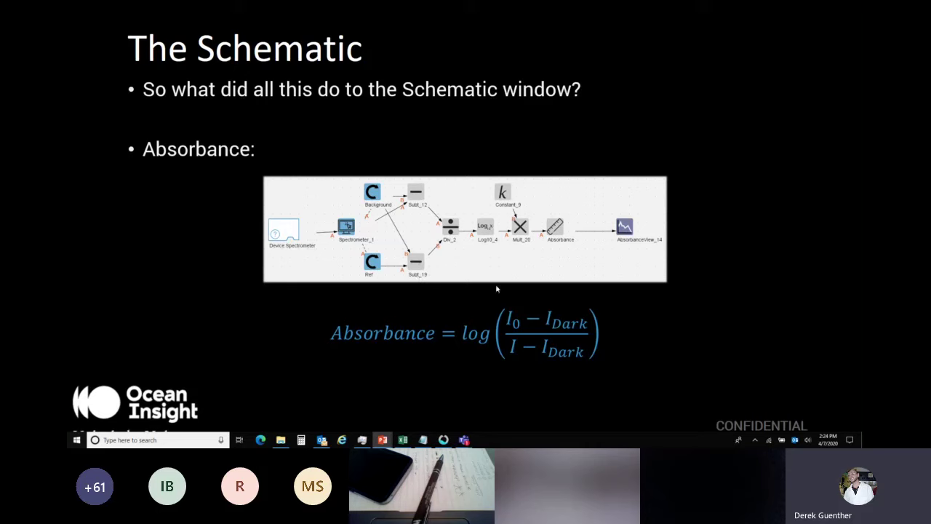
click(415, 191)
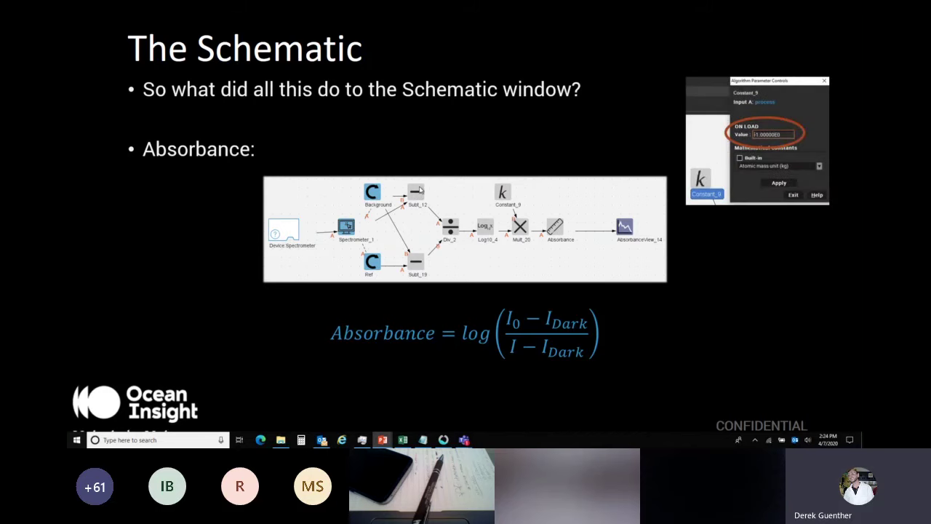
click(421, 190)
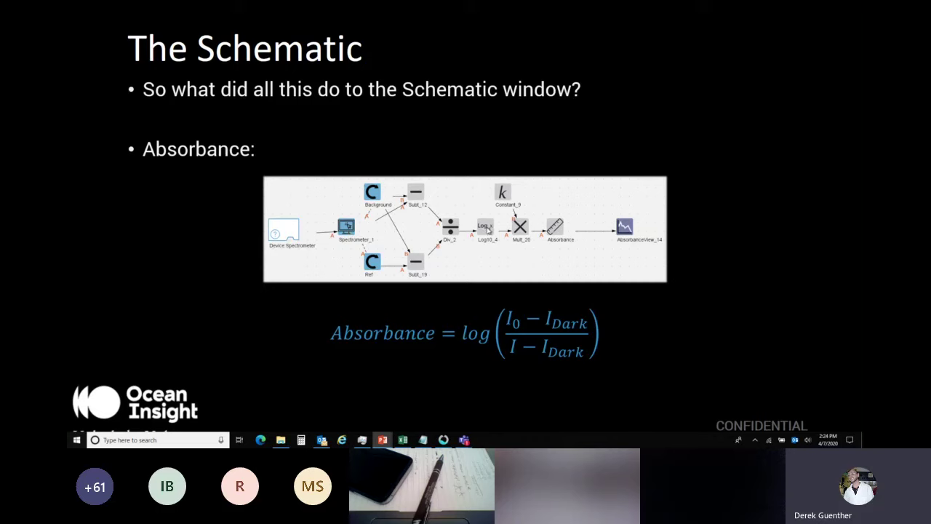
click(505, 198)
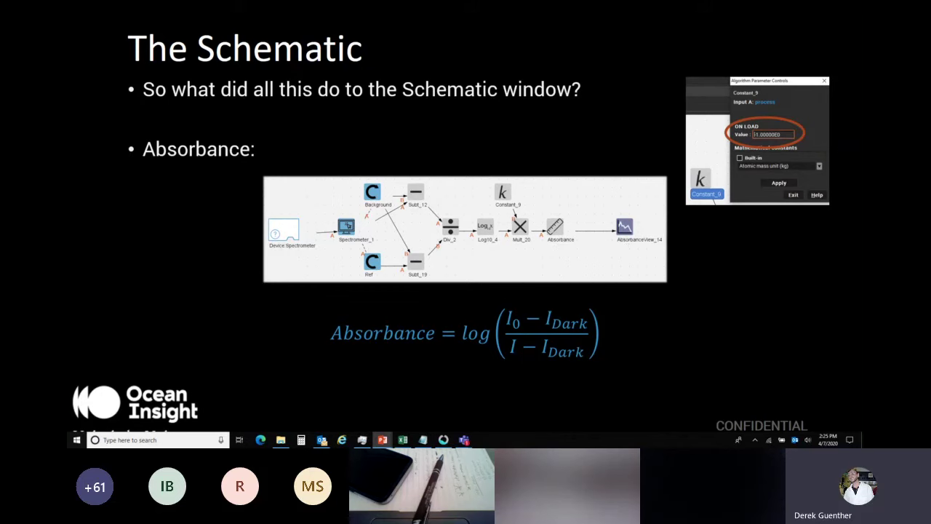
key(Right)
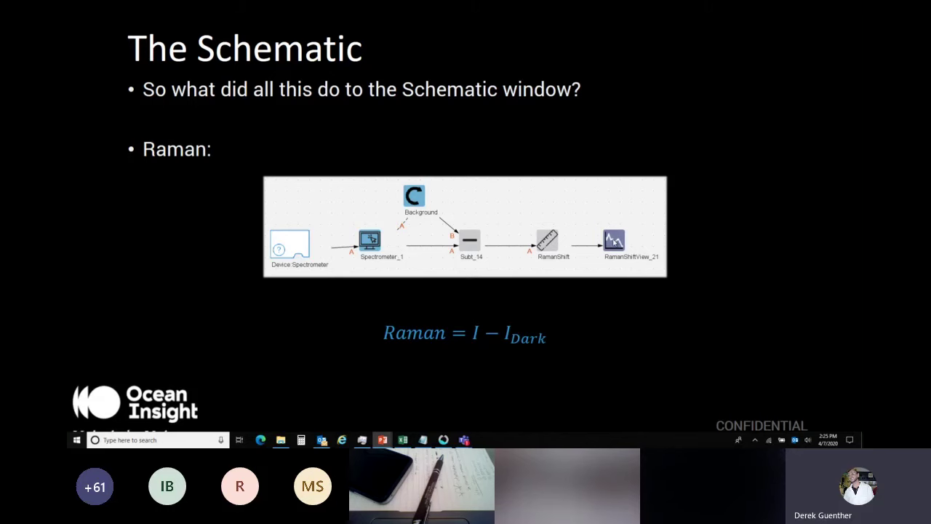
Step: Advance to the Schematic slide showing three example schematics and the customization bullet
key(Right)
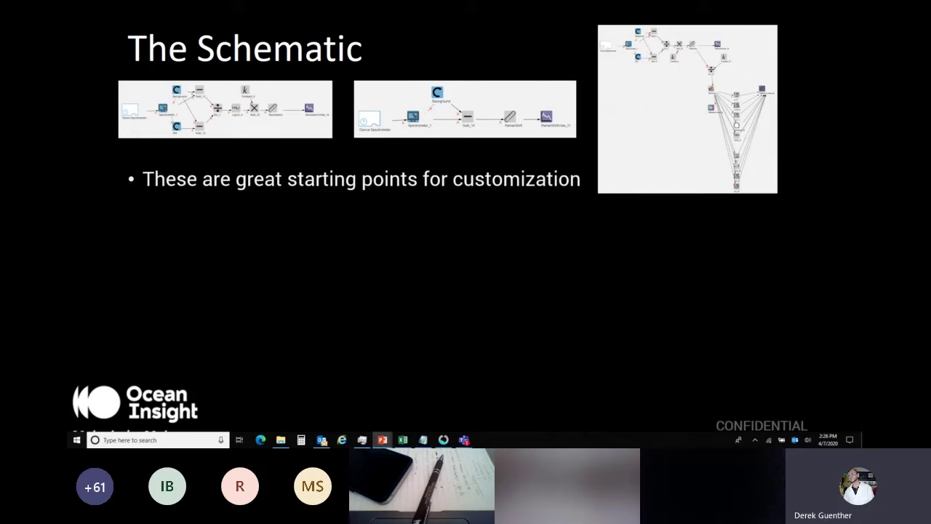
Step: Step through the LabView/Simulink comparison, the Vast Library of Functions menus and the closing caption
key(Right)
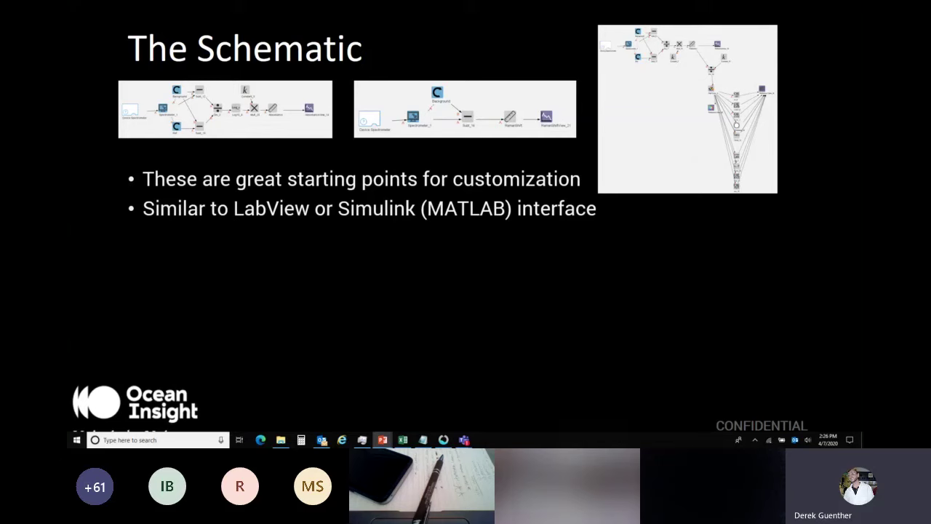
key(Right)
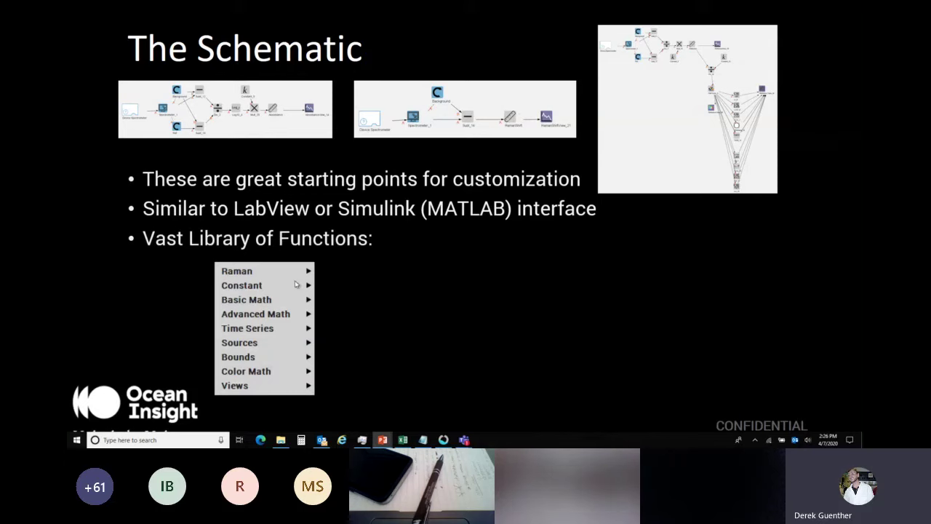
key(Right)
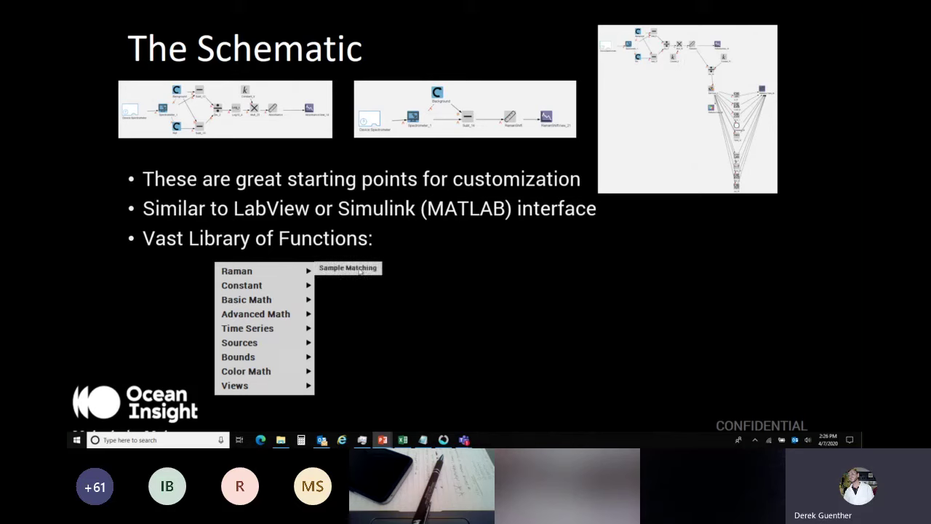
key(Right)
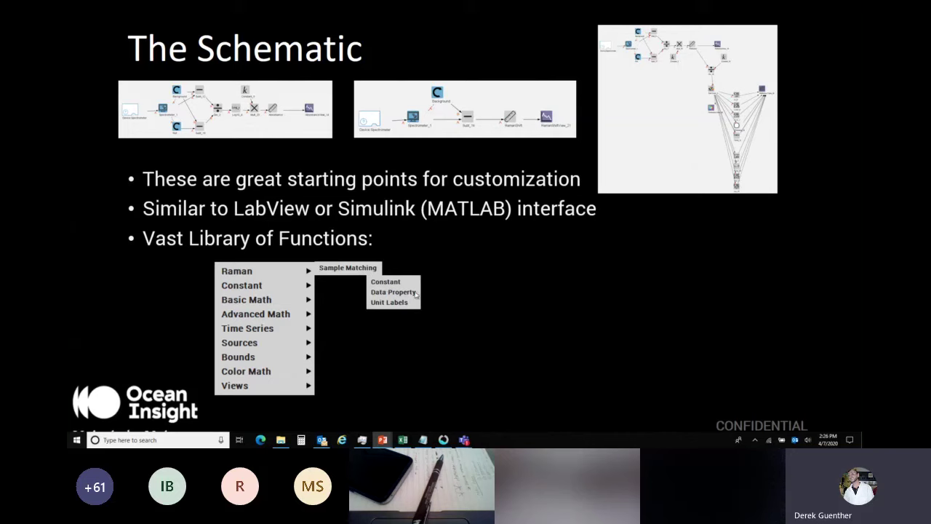
click(412, 306)
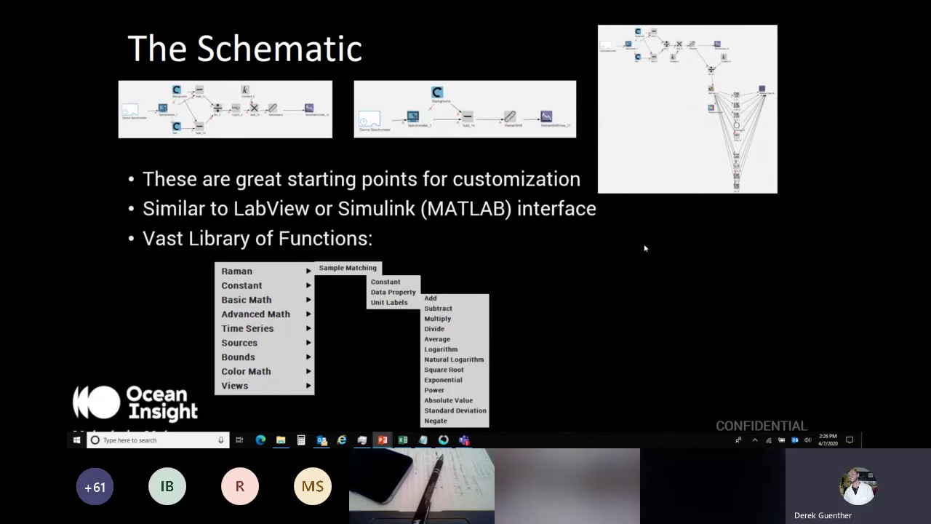
key(Right)
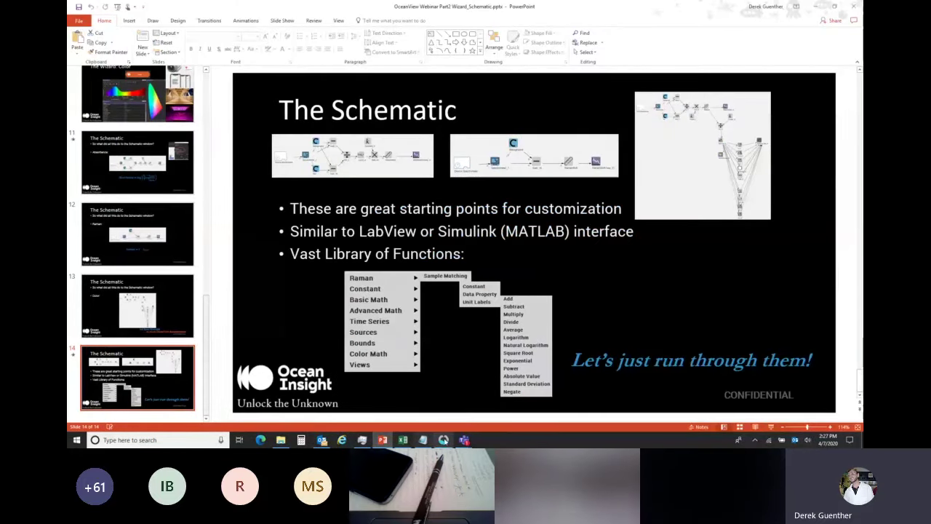
Step: Switch from OceanView to the compact Teams call window, then to the full Teams chat
click(443, 439)
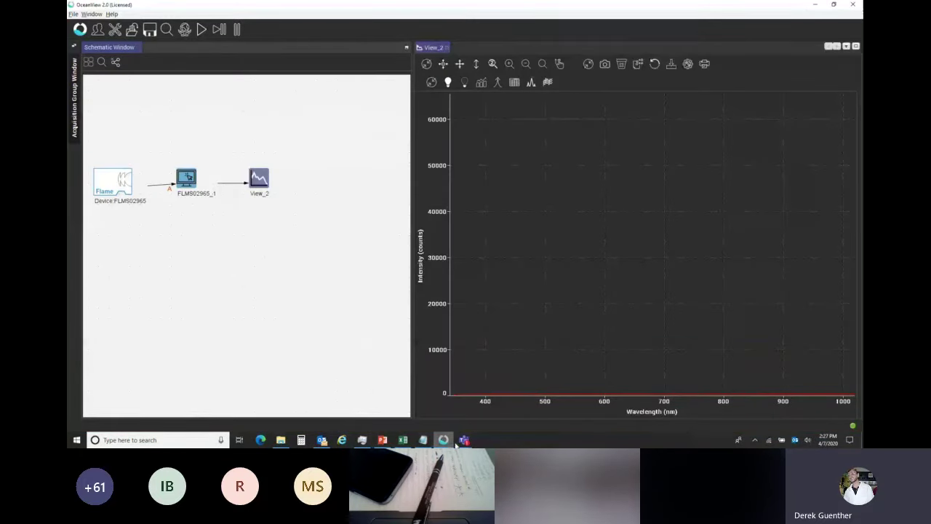
mouse_move(464, 439)
click(510, 382)
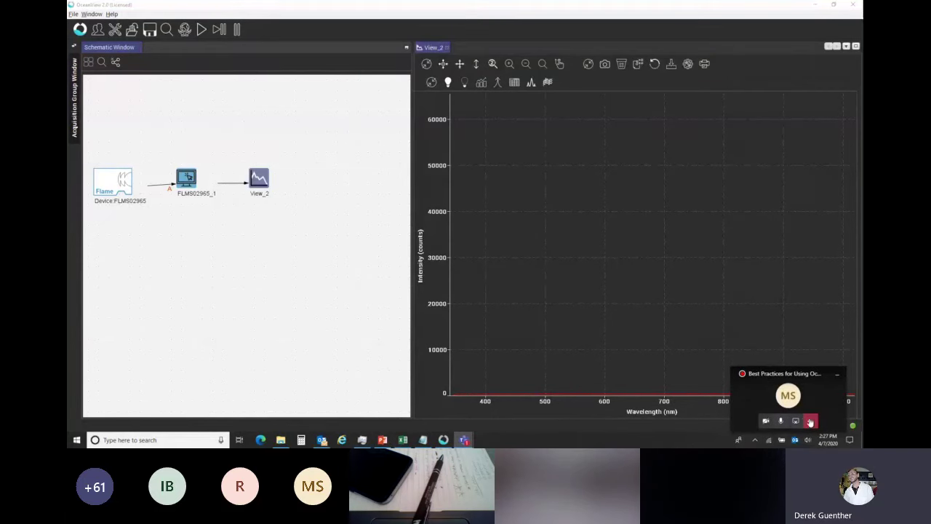
mouse_move(464, 440)
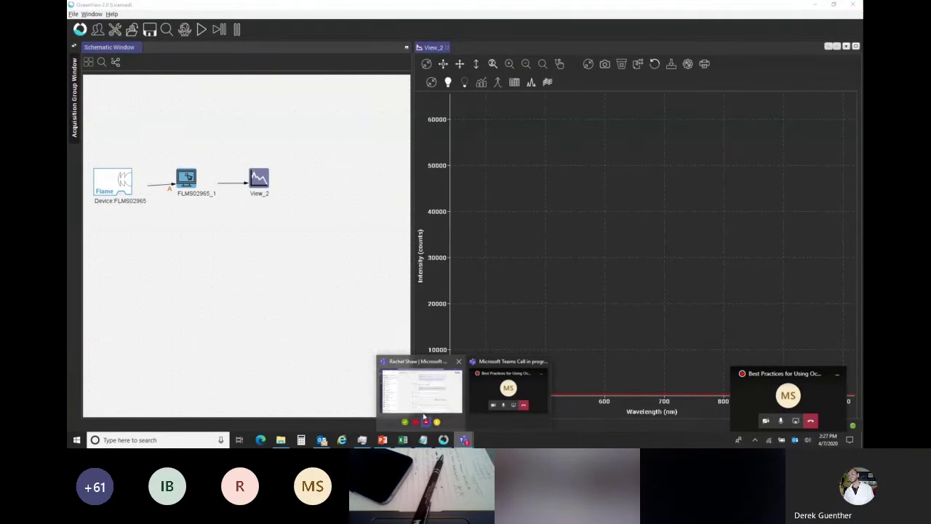
click(422, 393)
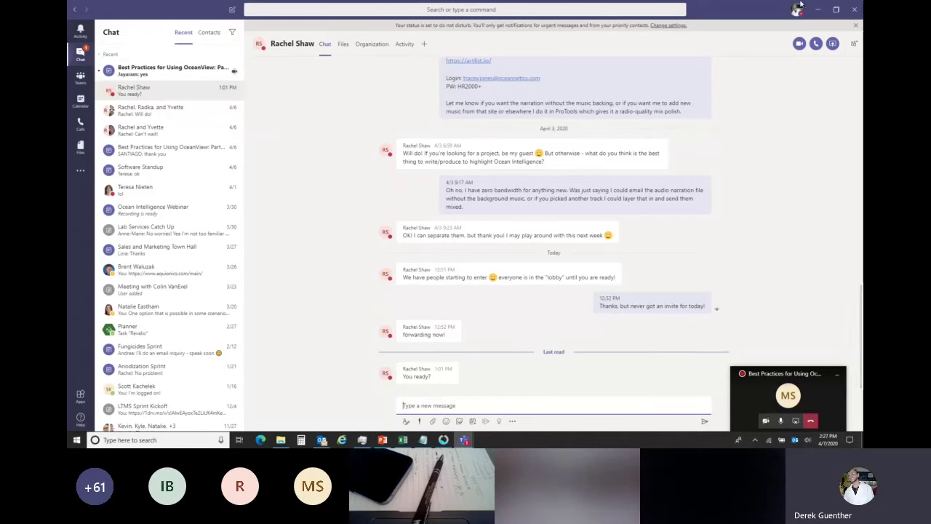
Step: Rejoin the meeting view, dismiss the screen-sharing choices, and minimize Teams to reveal OceanView
click(798, 390)
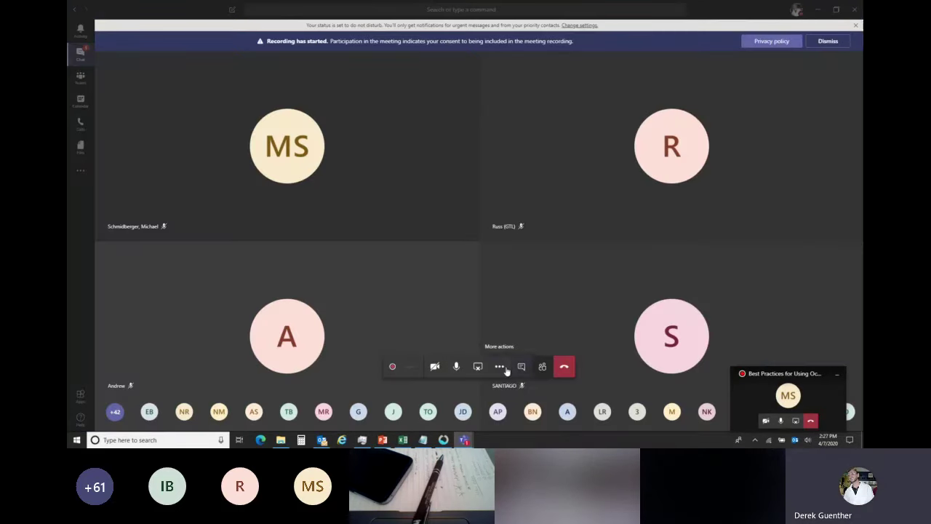
click(501, 367)
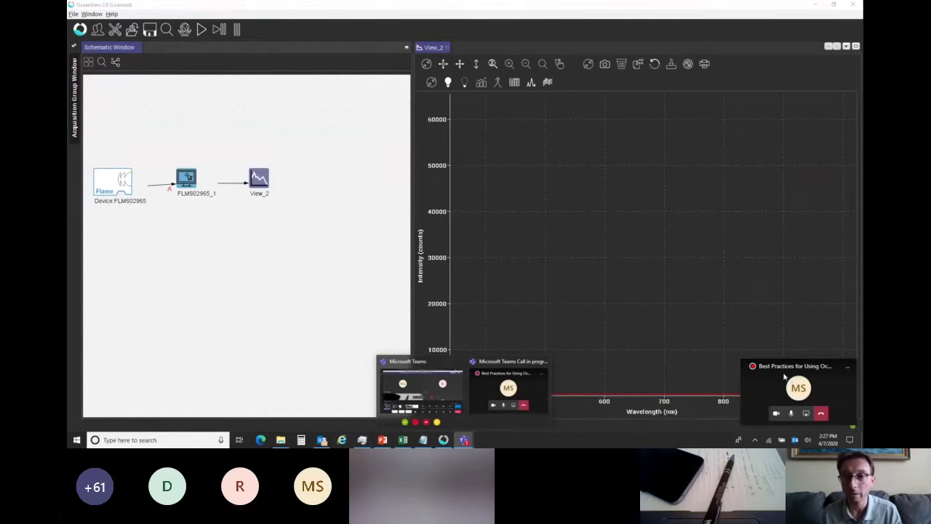
click(765, 374)
key(Escape)
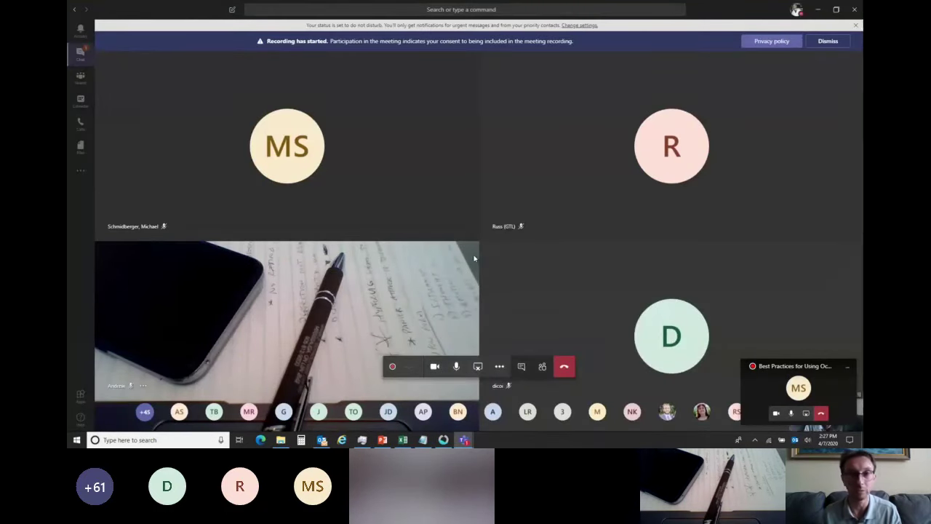
click(820, 10)
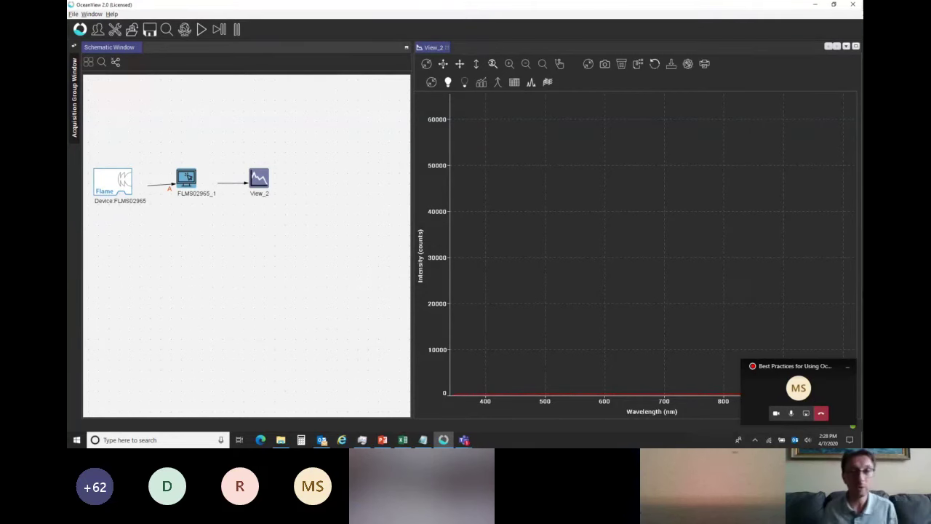
Step: Enable the lamp and set FLMS02965_1 to 40 ms integration, 5 scans averaged, boxcar width 10
double_click(192, 178)
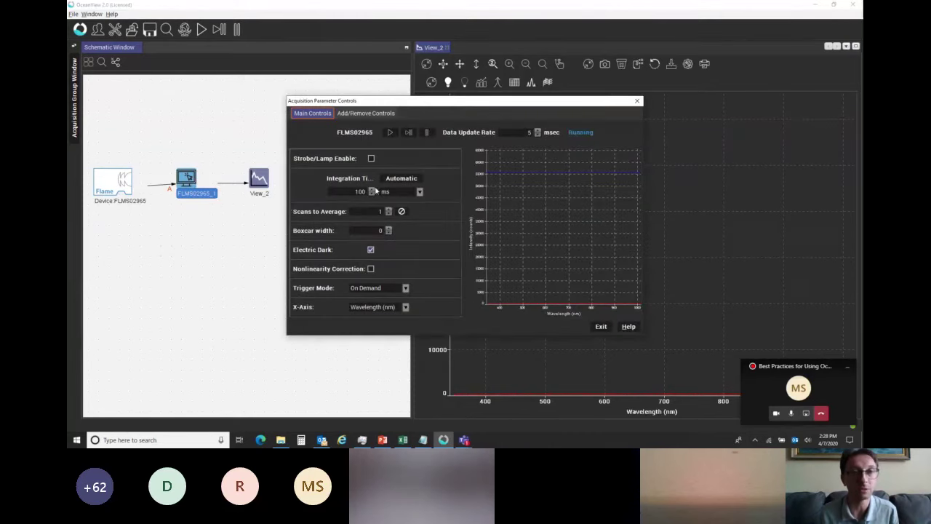
click(371, 158)
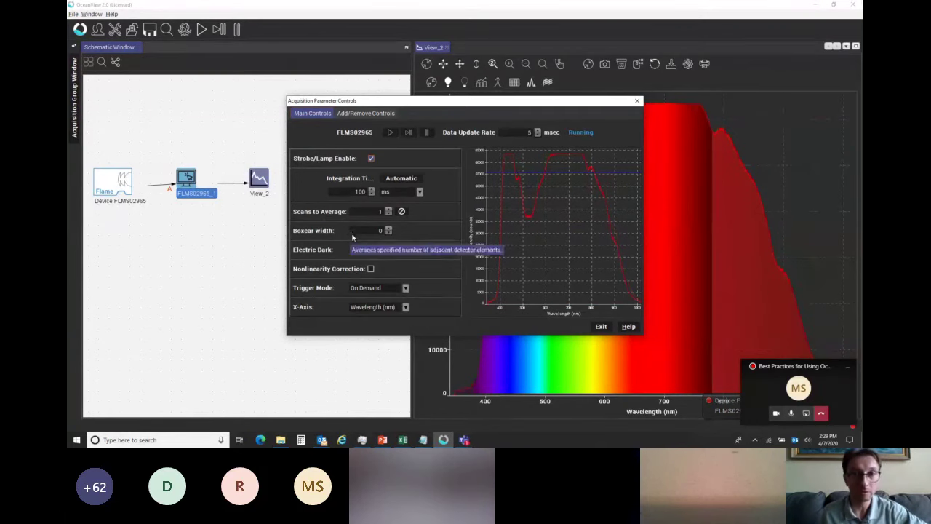
double_click(356, 192)
text(40)
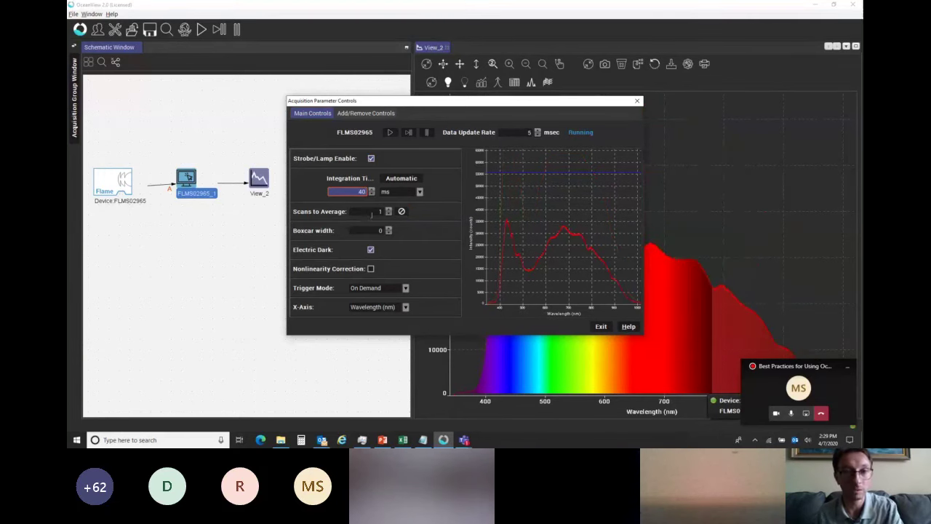
key(Tab)
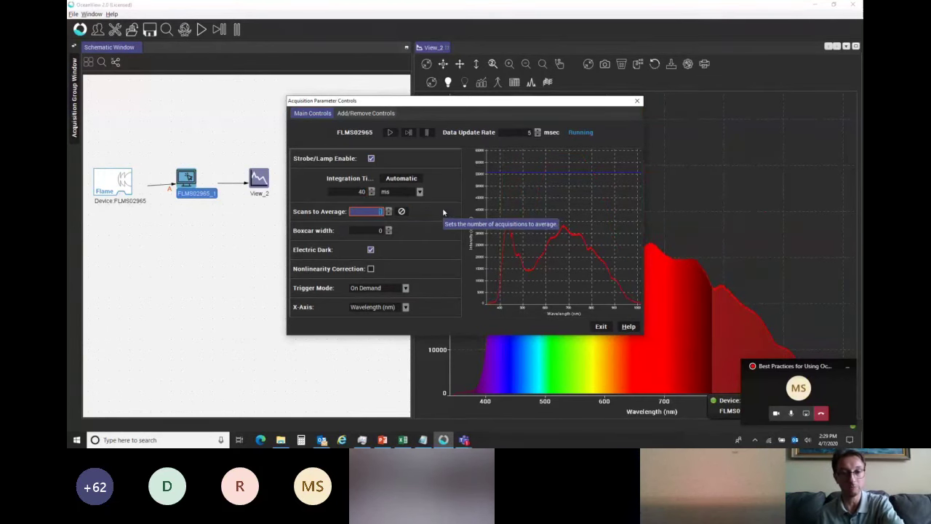
text(5)
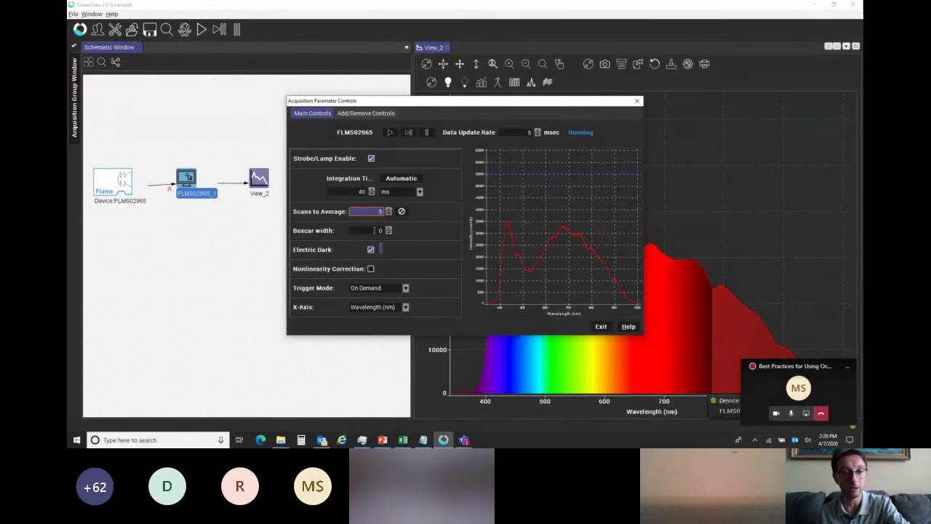
key(Tab)
text(10)
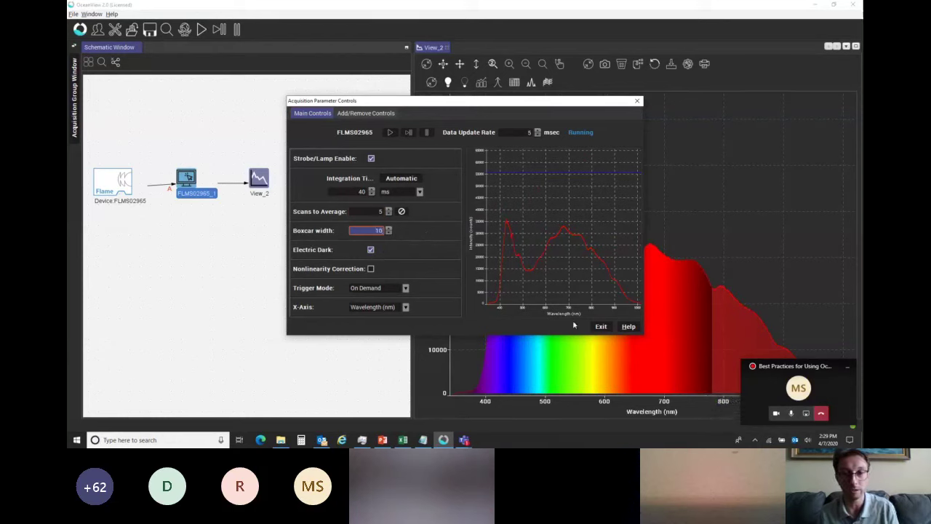
click(601, 326)
click(623, 213)
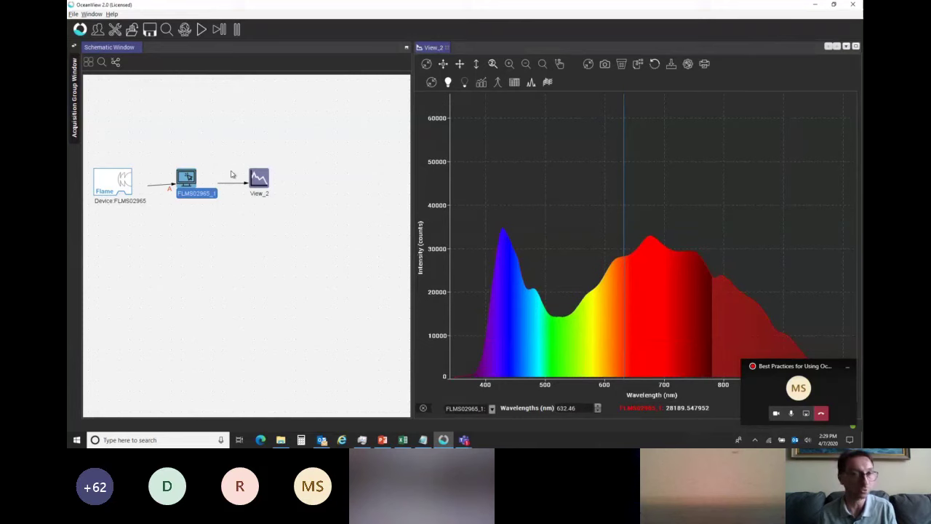
Step: Launch the Absorbance (Concentration) wizard and continue past Concentration Choice to acquisition parameters
click(80, 29)
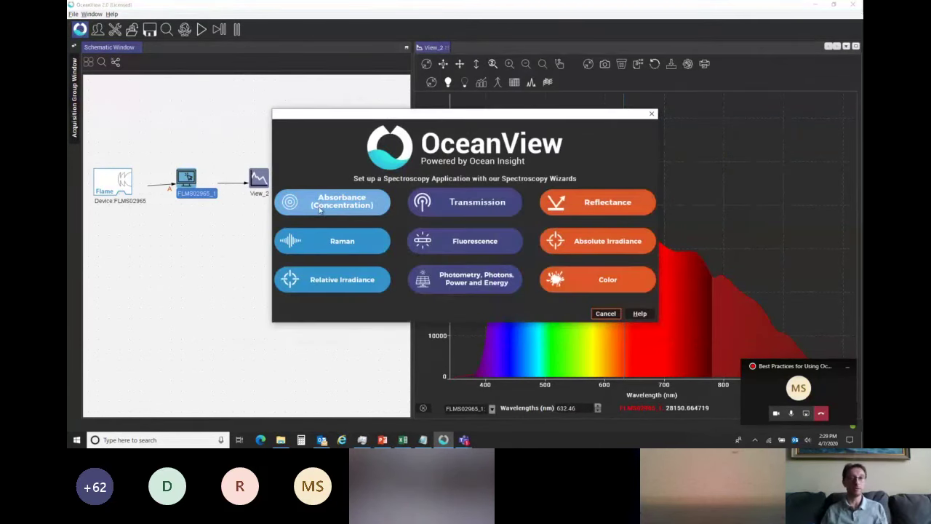
click(318, 201)
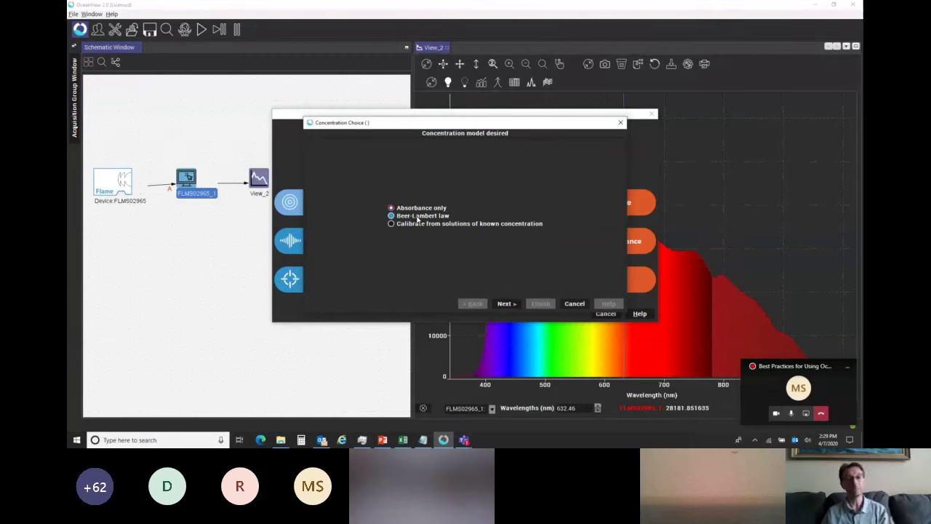
click(507, 304)
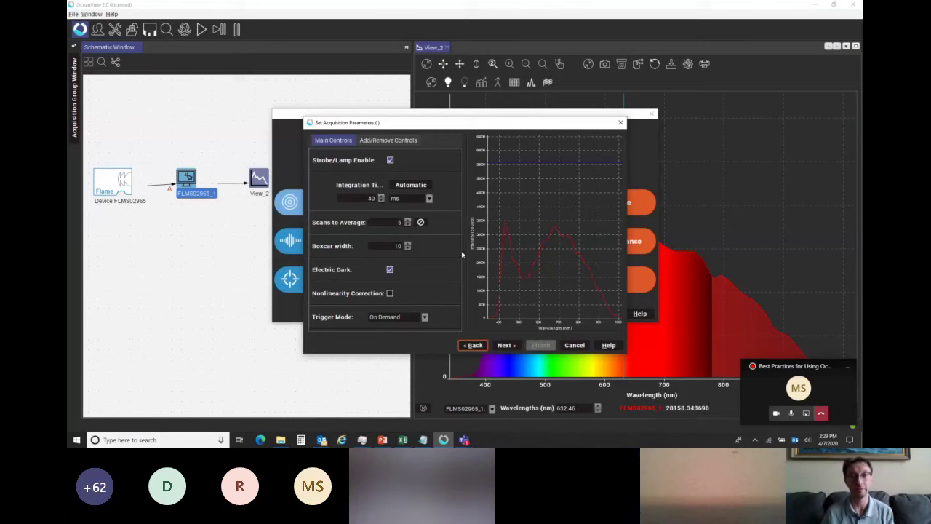
drag(424, 128, 429, 118)
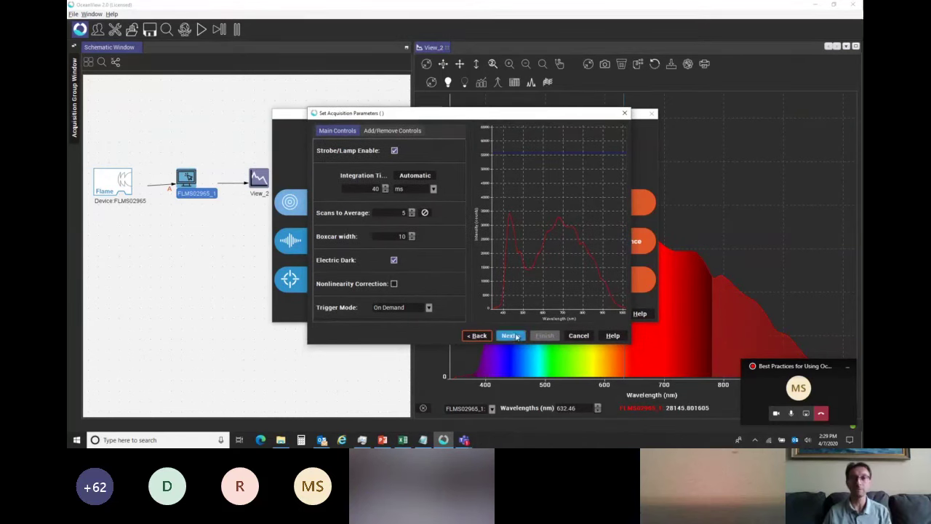
Step: Capture a lamp-on reference spectrum and a lamp-off dark background, then relight the lamp
click(510, 335)
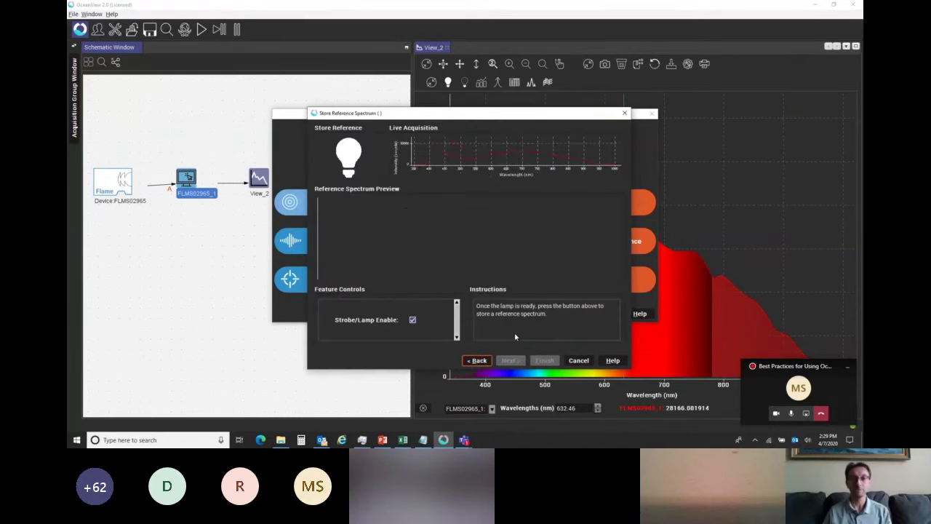
click(342, 160)
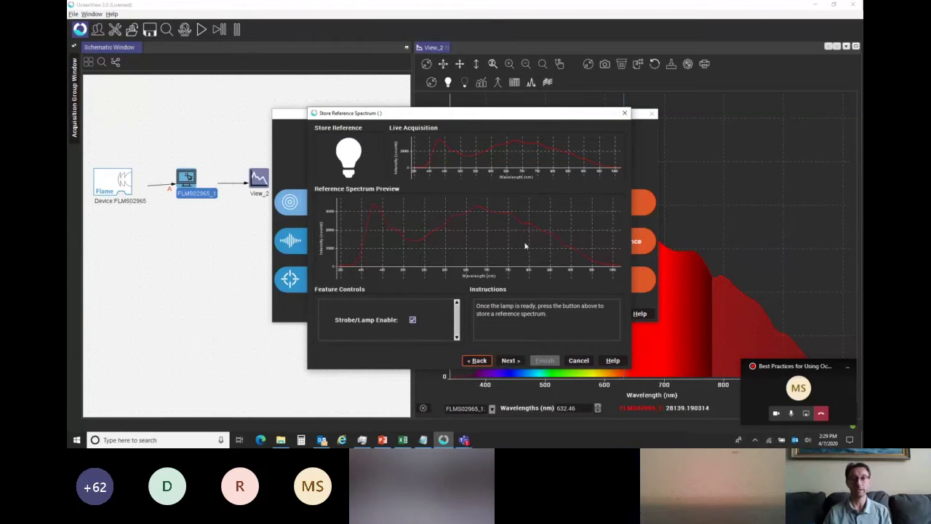
click(509, 360)
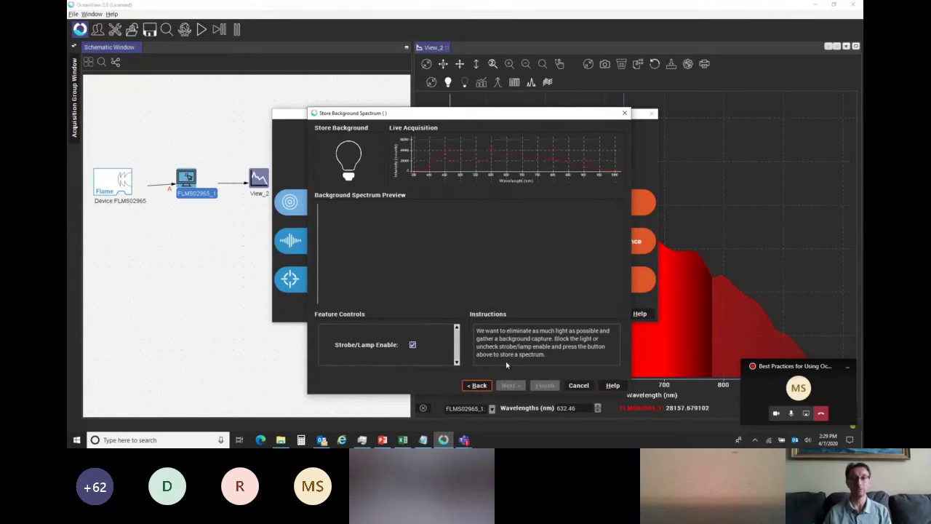
click(412, 345)
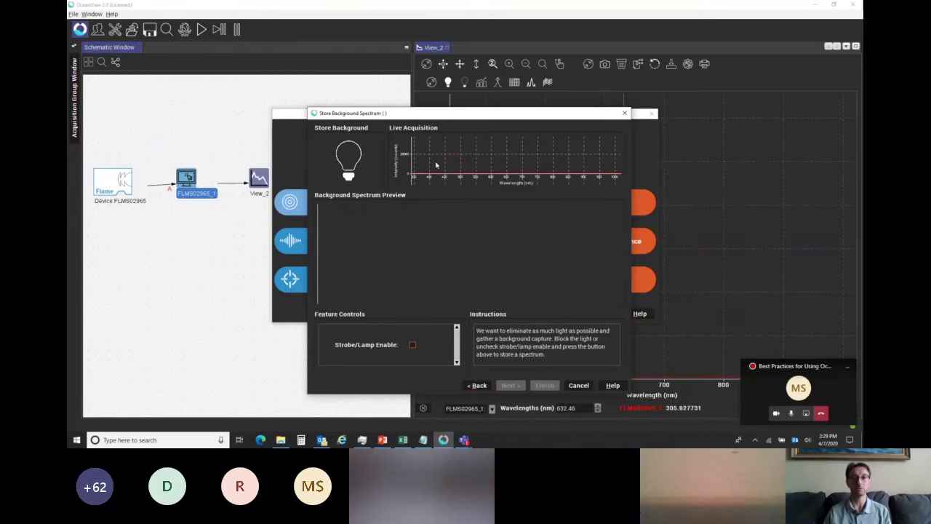
click(362, 166)
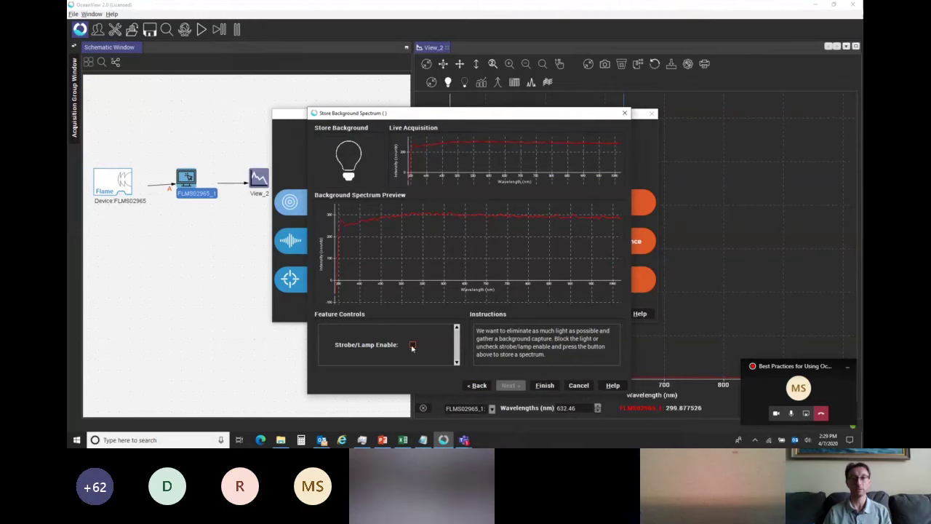
click(413, 346)
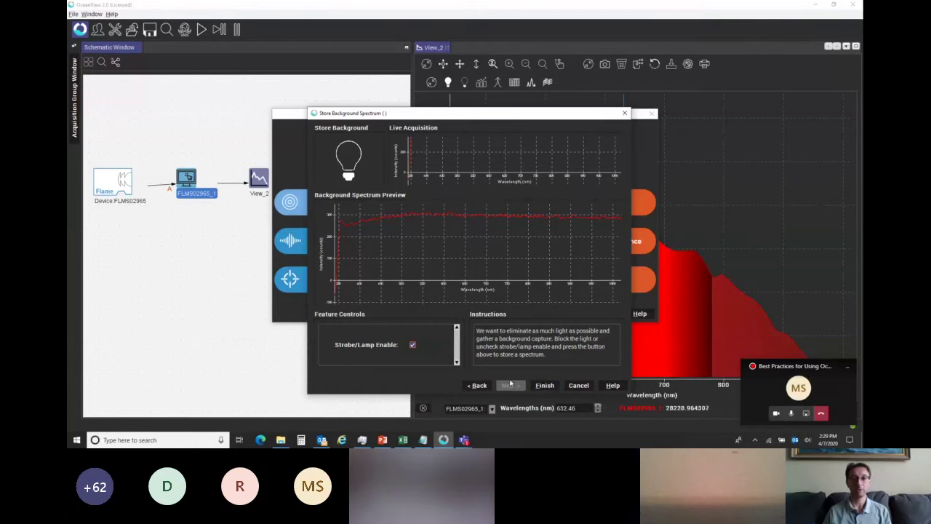
Step: Finish the wizard, fit the absorbance plot, and read absorbance at the violet peak near 400 nm
click(539, 387)
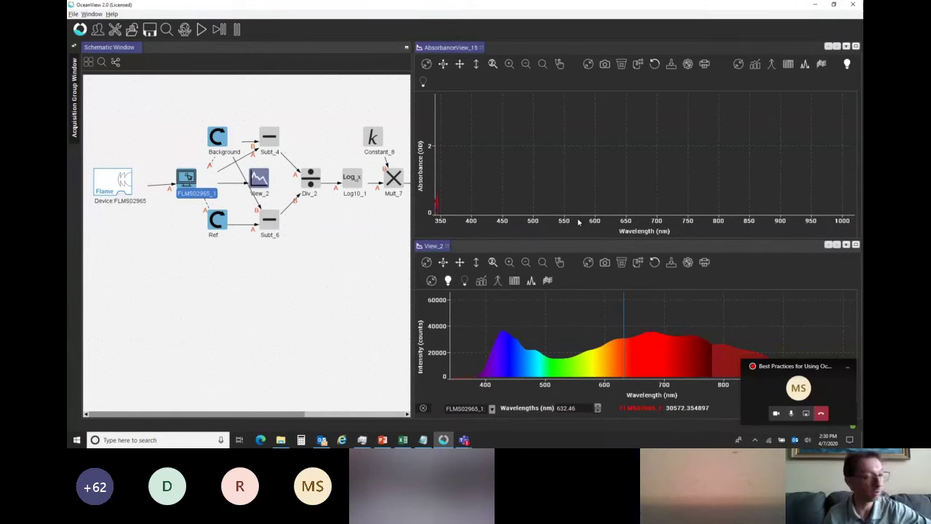
click(476, 64)
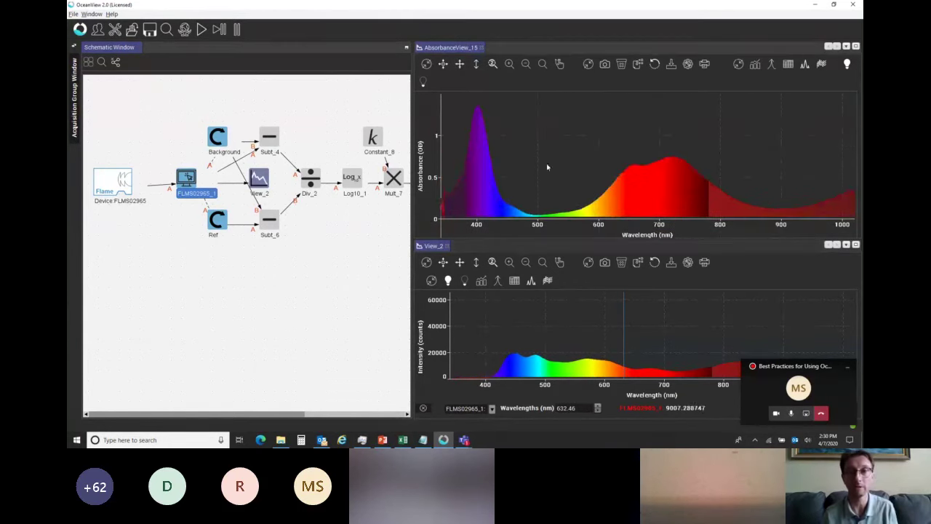
click(479, 125)
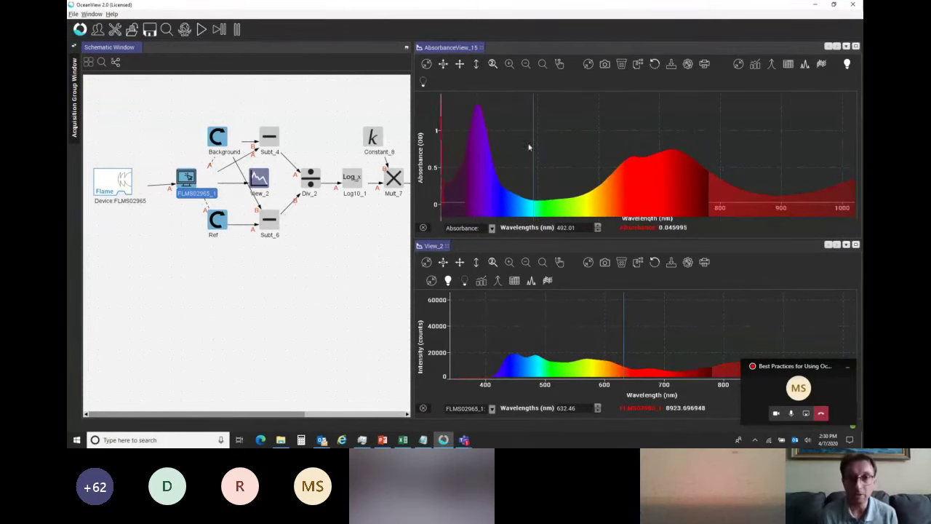
Step: Change the absorbance plot's Y-axis minimum in View Properties and apply it
double_click(536, 213)
double_click(501, 224)
click(503, 259)
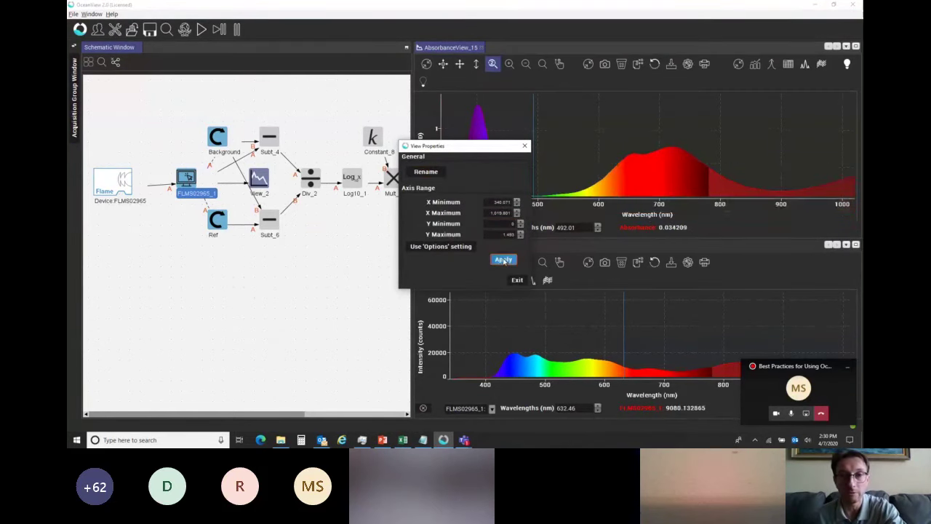
click(517, 279)
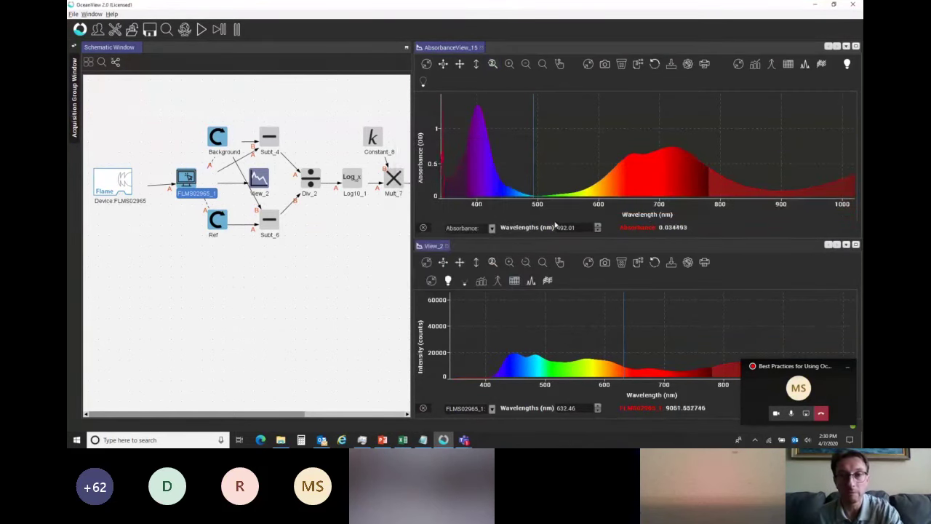
Step: Read absorbance at the violet peak near 400 nm and the red peak near 716 nm
click(477, 109)
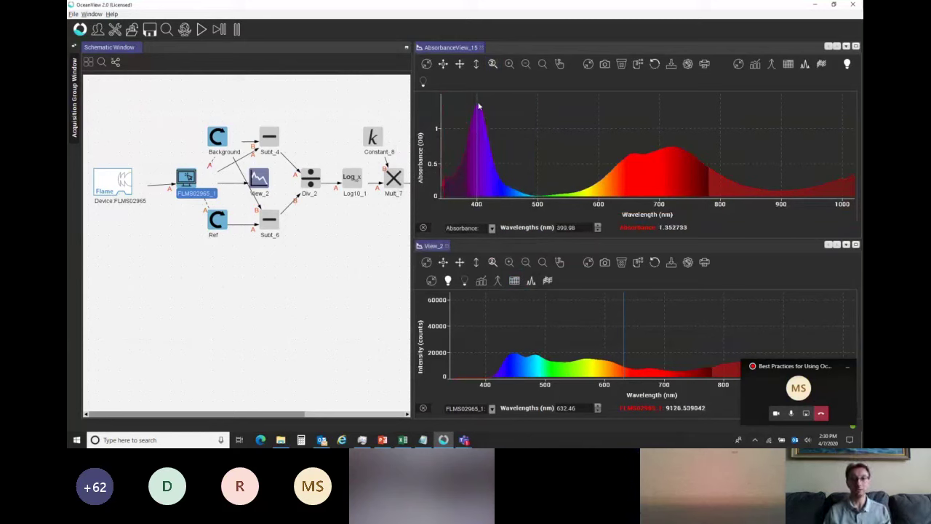
click(477, 109)
click(631, 153)
click(670, 139)
click(629, 142)
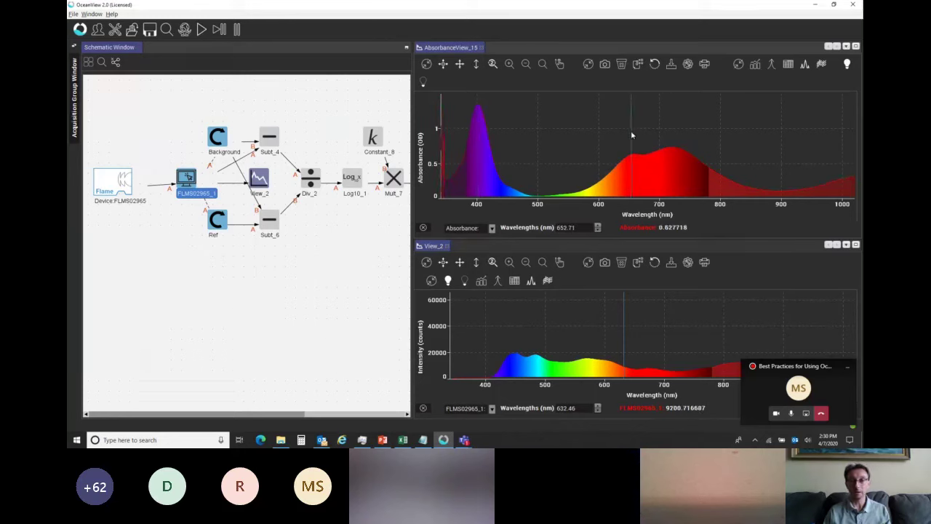
click(670, 130)
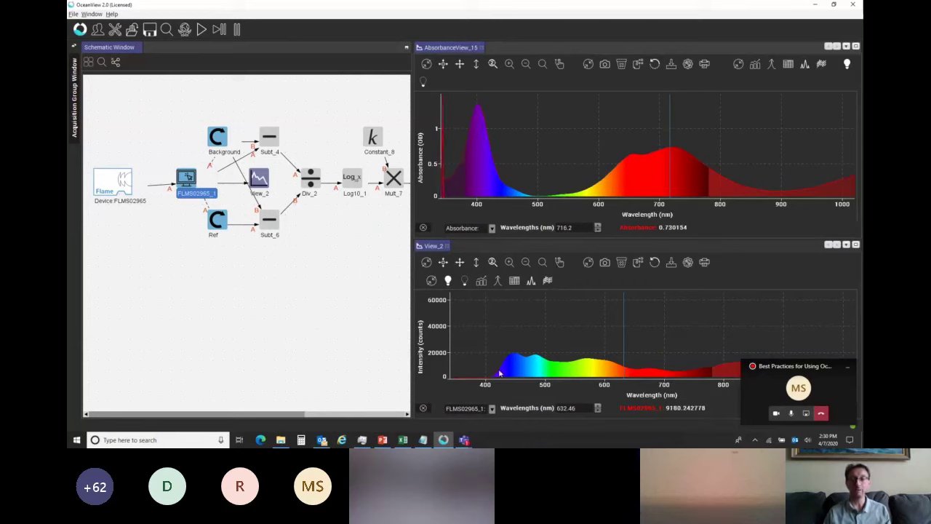
Step: Move the readouts to 388 nm, back to the violet peak, then to the 498 nm minimum
click(479, 320)
click(479, 107)
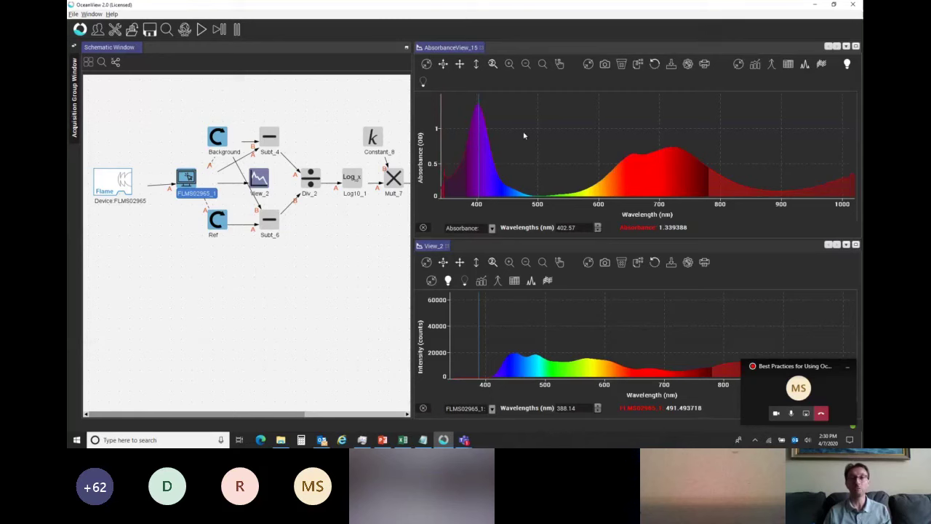
click(538, 174)
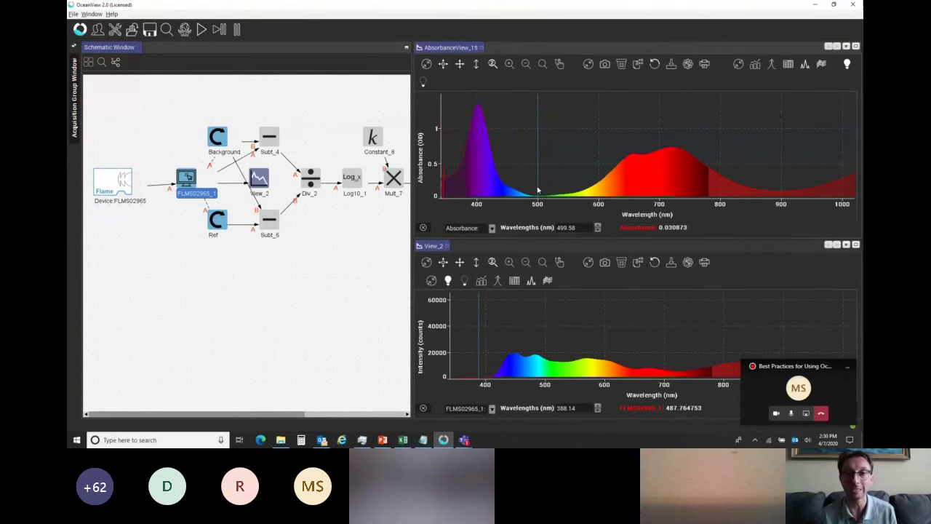
key(Left)
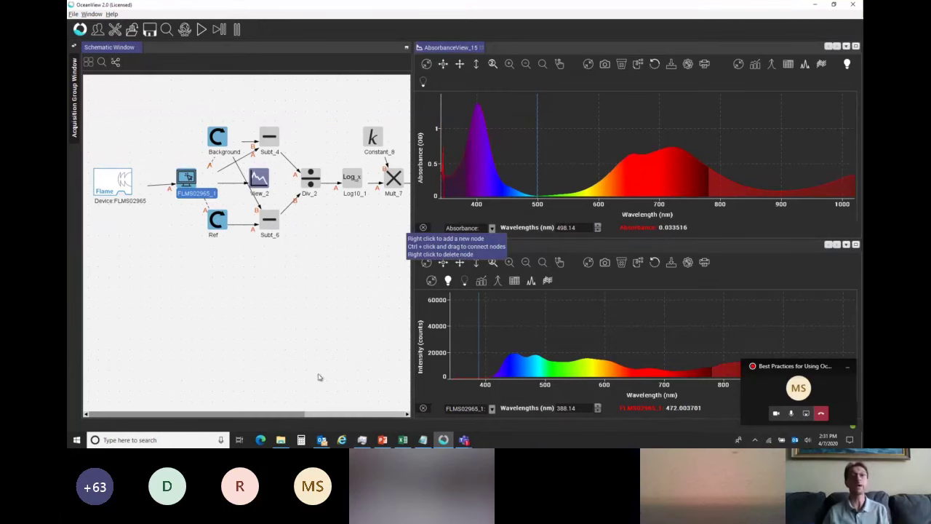
Step: Make three horizontal drags along the bottom of the OceanView window
drag(284, 419, 386, 419)
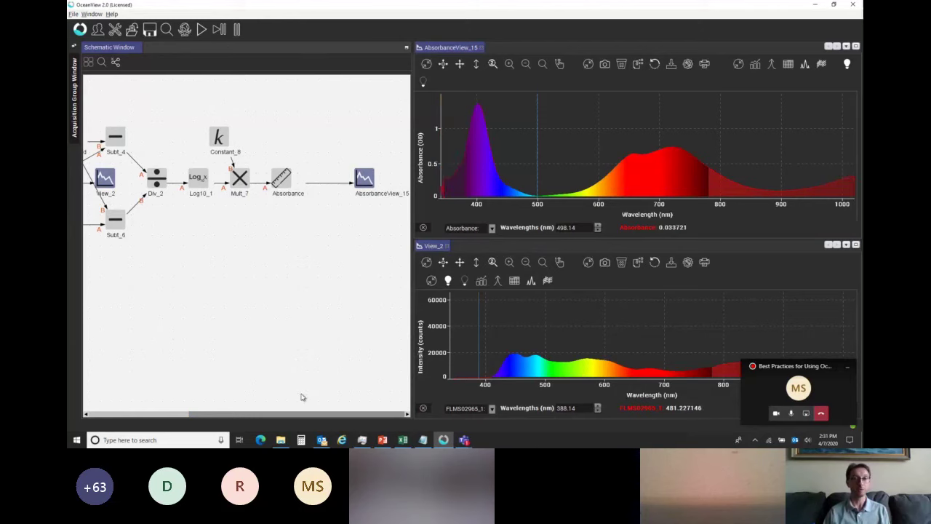
drag(303, 414, 244, 414)
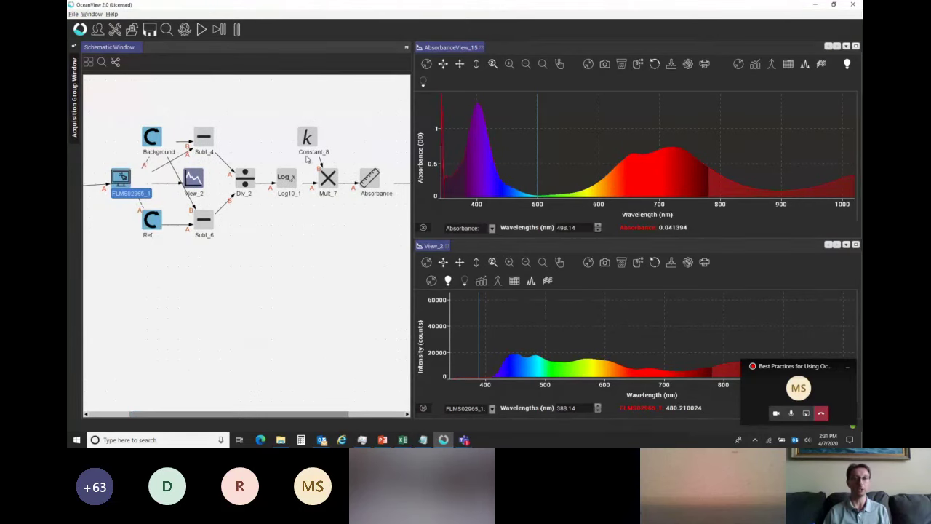
drag(331, 415, 390, 415)
Step: Add a Subrange node, Sub Rng_10, from Advanced Math > Array Math to the schematic
right_click(245, 217)
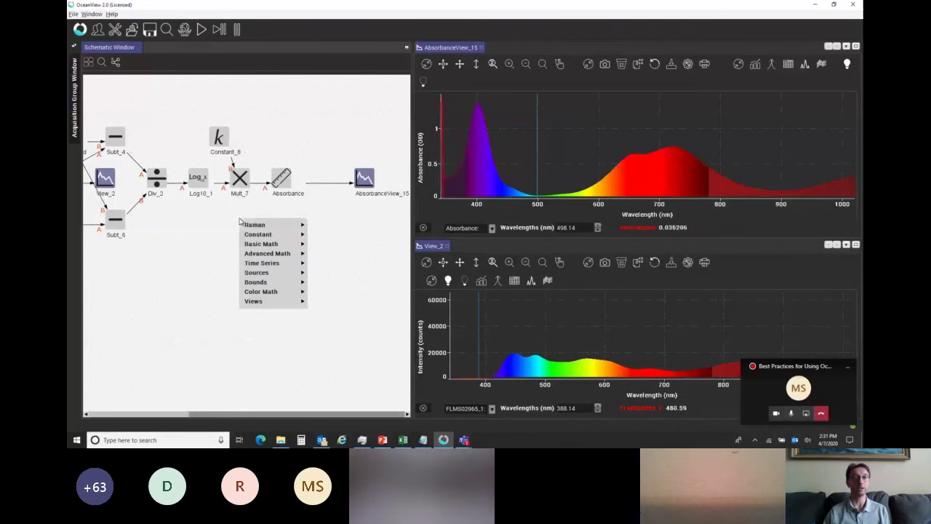
mouse_move(255, 247)
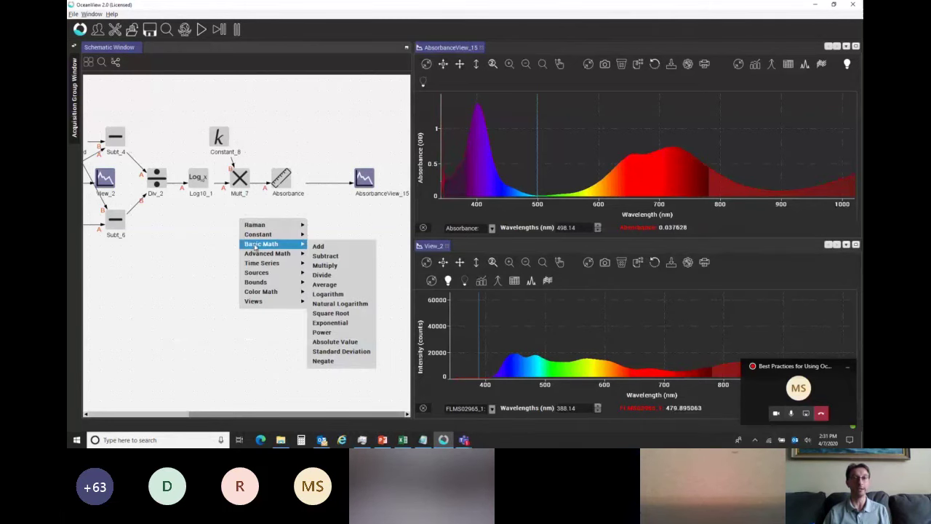
click(777, 413)
right_click(240, 224)
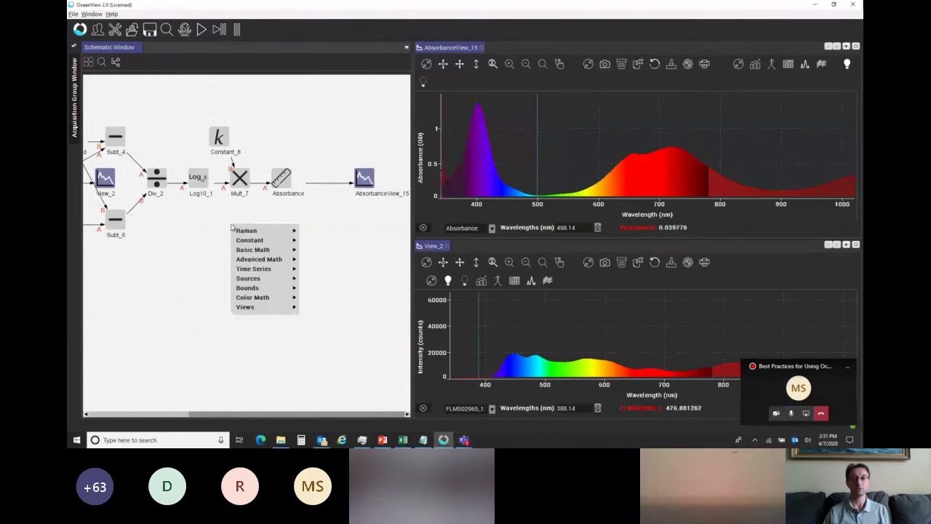
mouse_move(259, 260)
mouse_move(324, 281)
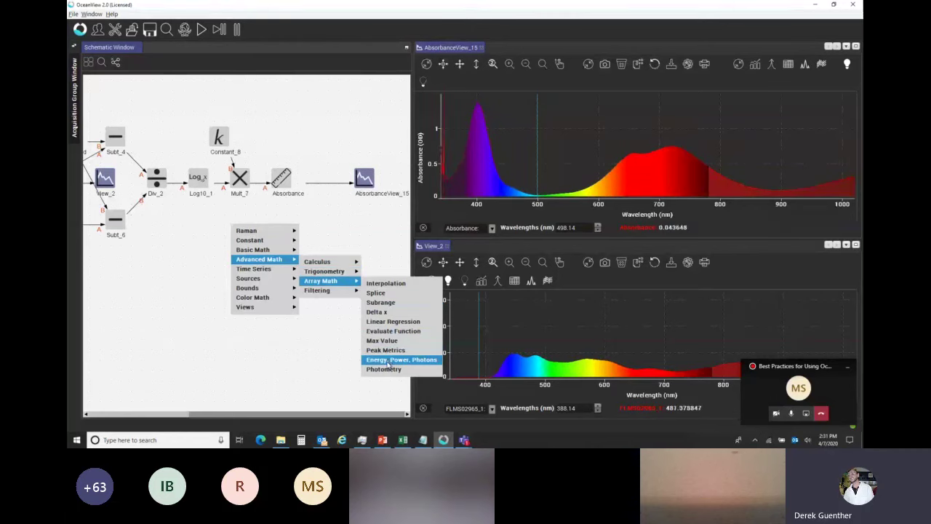
click(386, 302)
drag(236, 236, 225, 234)
Step: Review the Mult_7 and Absorbance node settings, then wire Mult_7's output into Sub Rng_10
double_click(238, 190)
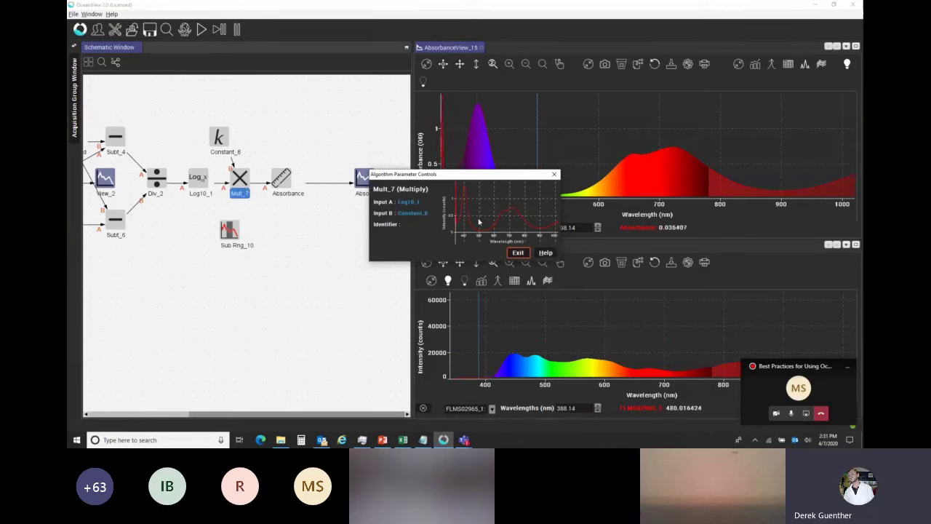
click(516, 252)
click(277, 186)
double_click(277, 188)
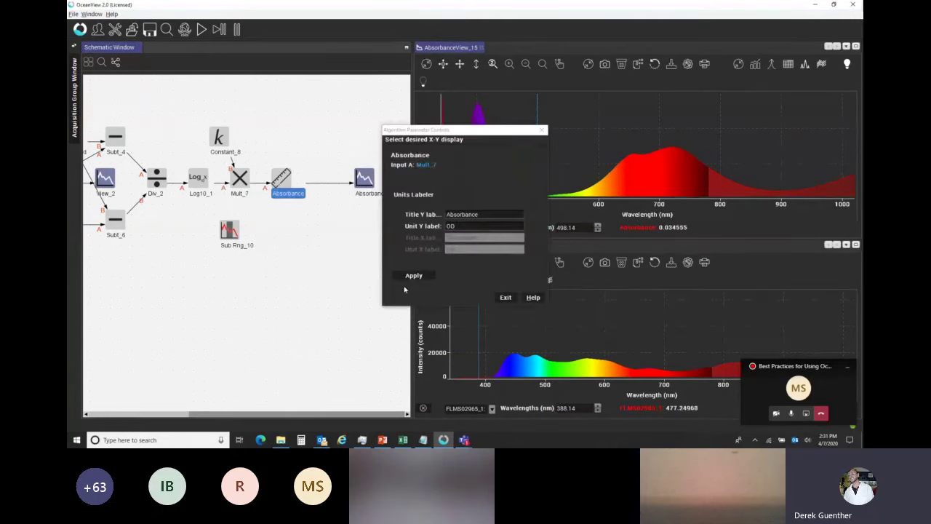
click(505, 297)
click(364, 178)
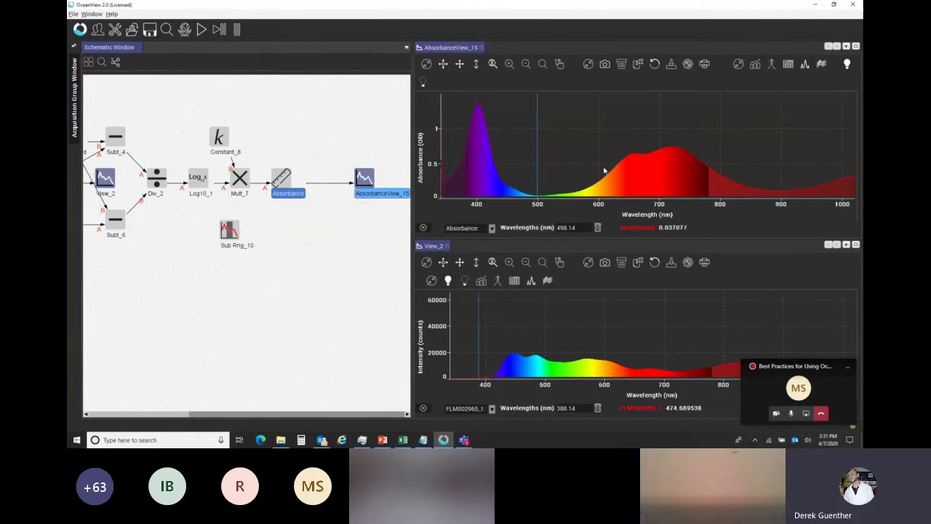
drag(230, 234, 240, 254)
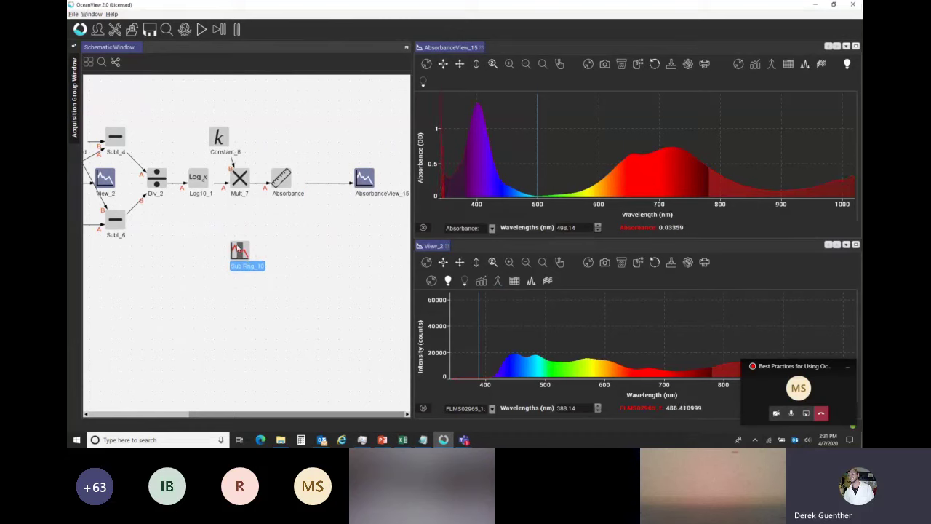
drag(241, 253, 229, 243)
Step: Feed Mult_7 into Sub Rng_10 and apply a 500 to 503 nm subrange
drag(240, 182, 230, 245)
double_click(230, 245)
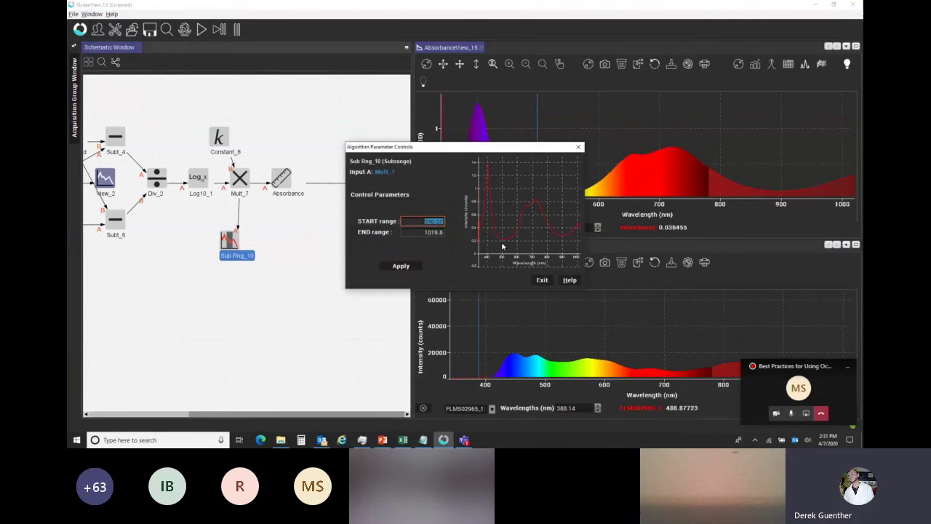
text(500)
key(Tab)
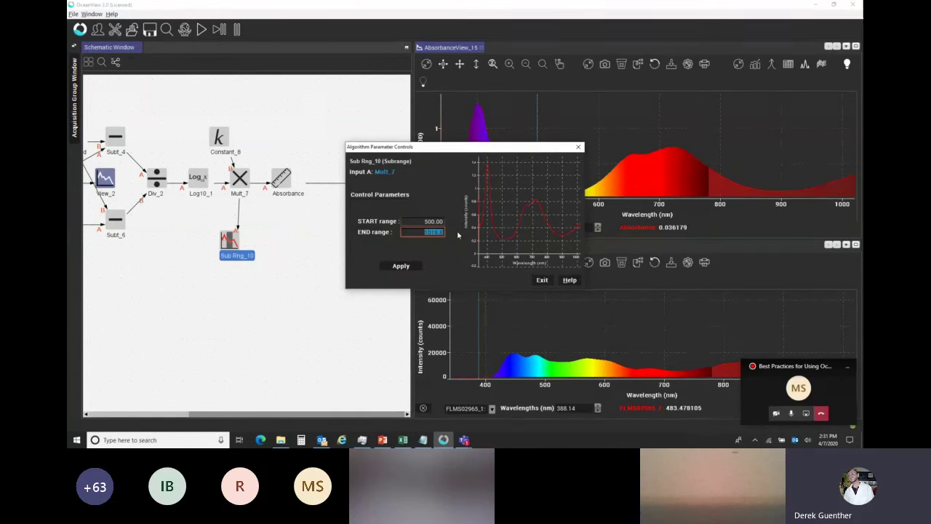
text(503)
click(414, 266)
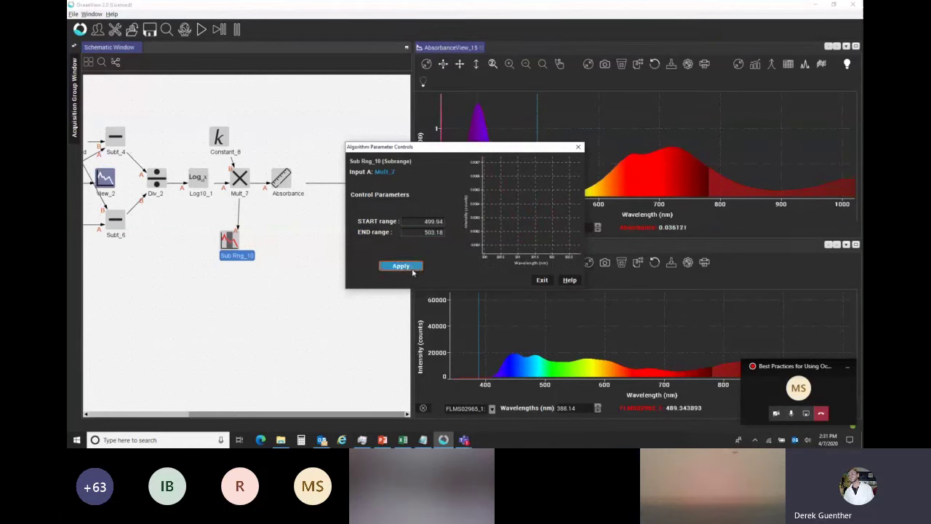
click(401, 268)
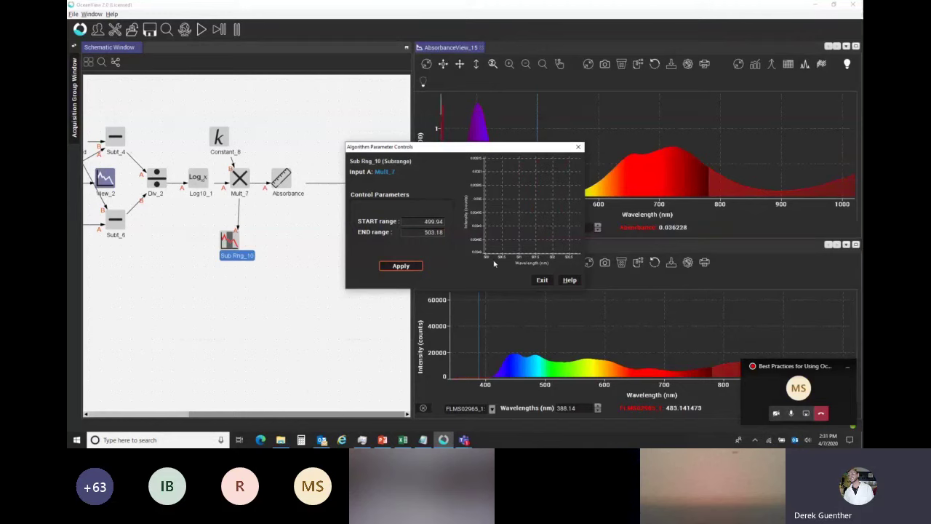
Step: Change the END range to 503.18 nm and apply it
double_click(429, 233)
text(5)
key(Tab)
key(Return)
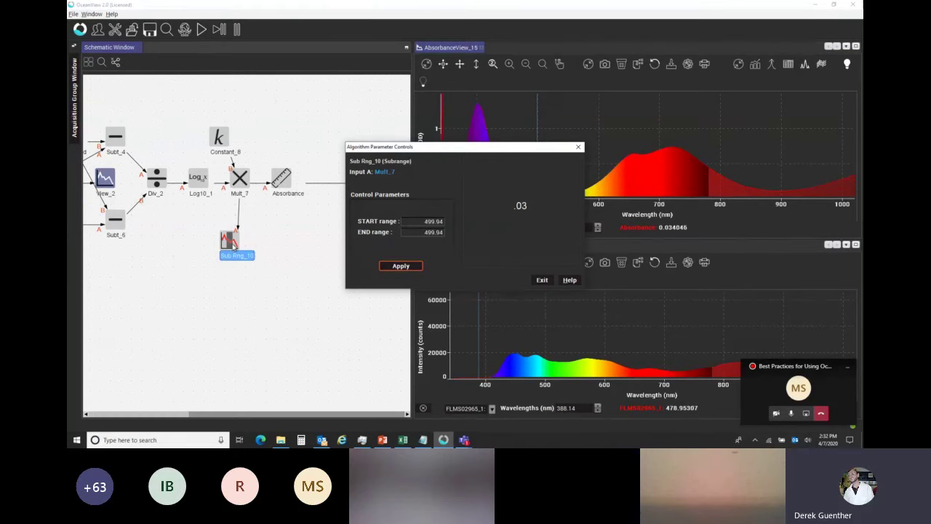
click(400, 266)
key(shift+Tab)
text(503.18)
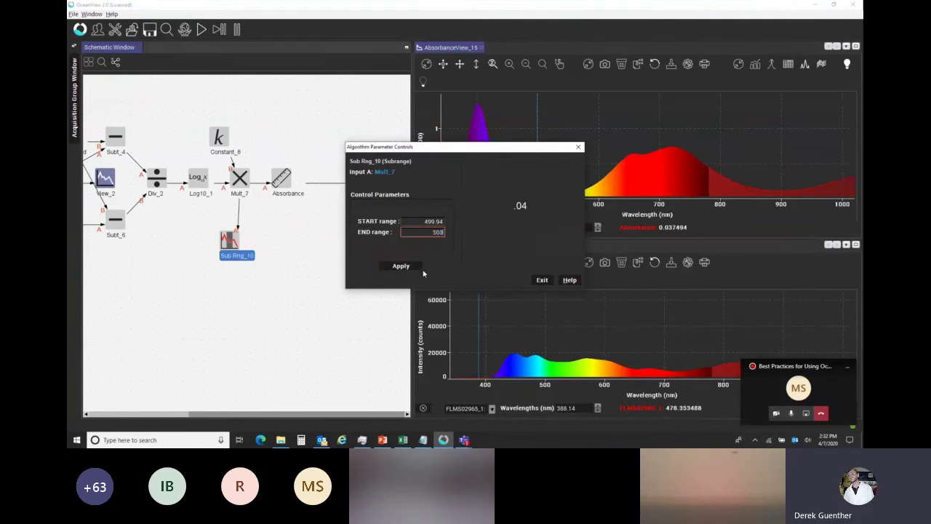
click(404, 267)
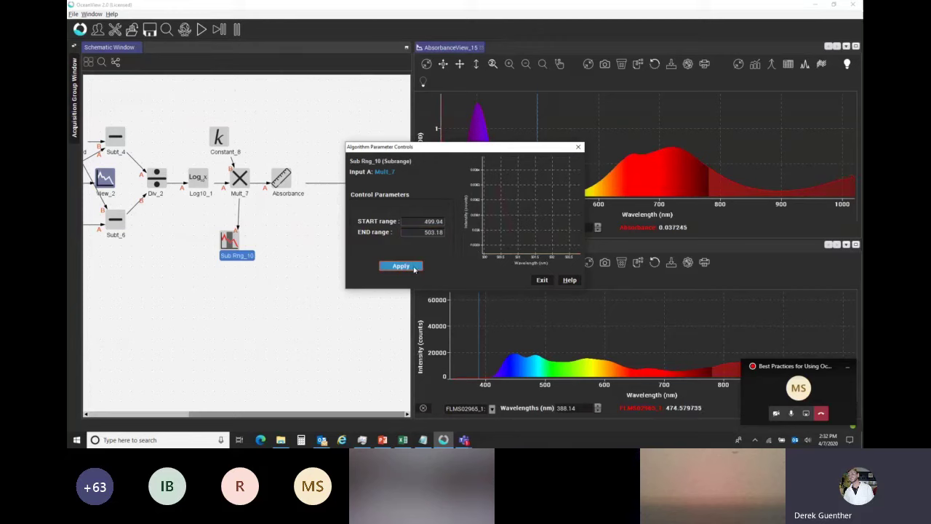
Step: Add Avg_11 from Basic Math > Average and wire Sub Rng_10's output into it
click(542, 280)
click(271, 246)
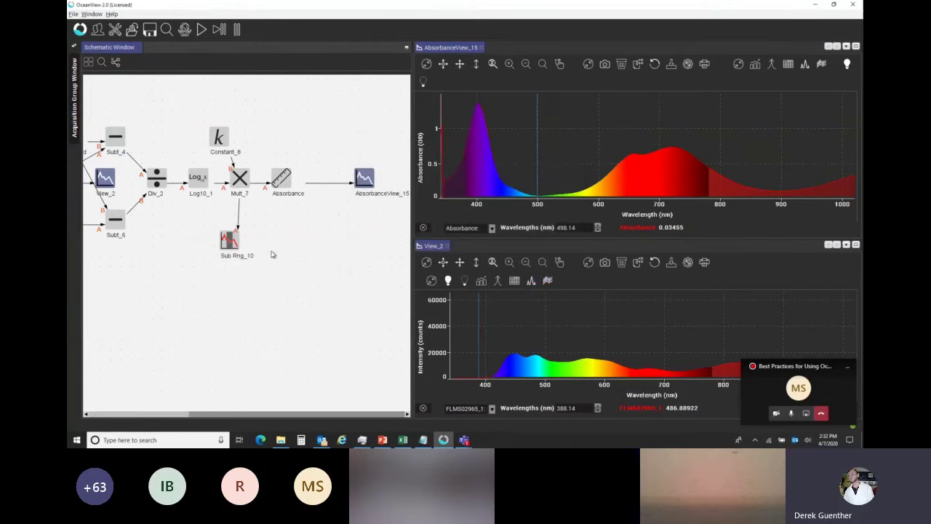
right_click(267, 238)
mouse_move(311, 265)
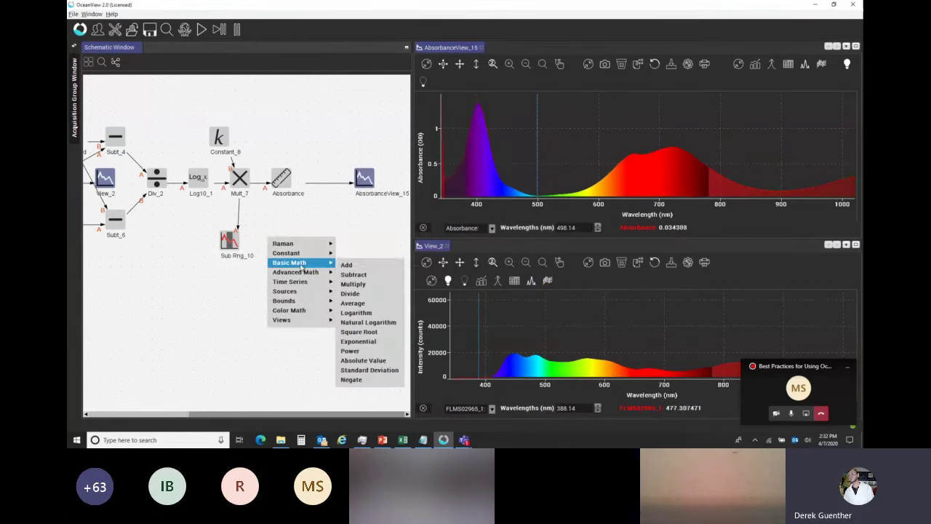
click(352, 303)
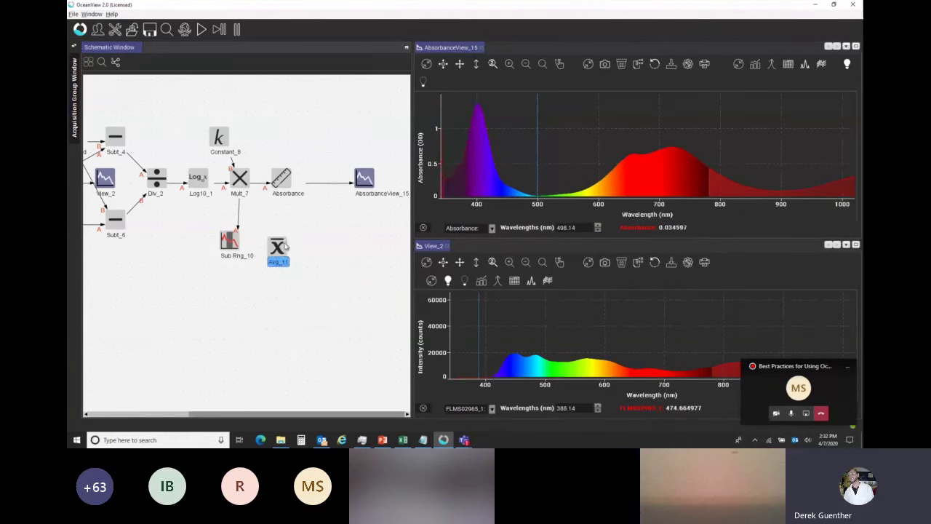
ctrl+click(228, 239)
drag(228, 239, 282, 245)
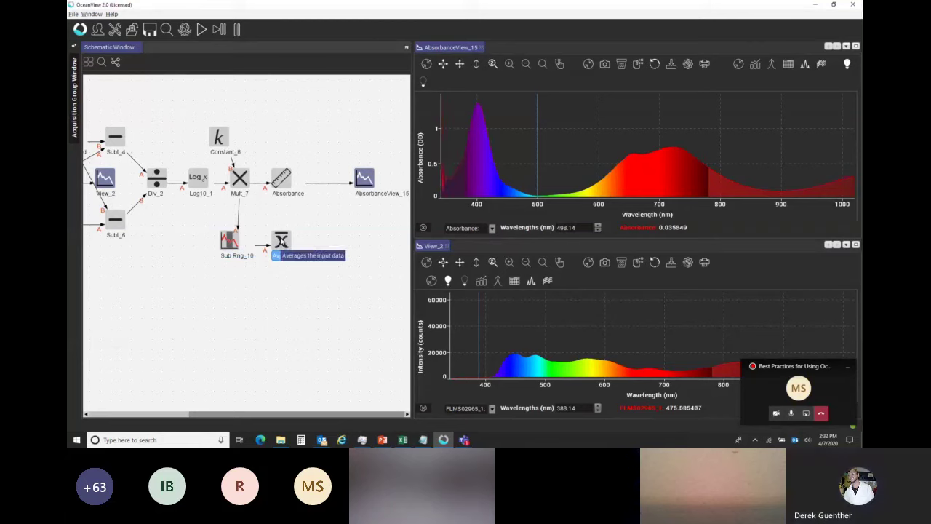
double_click(282, 244)
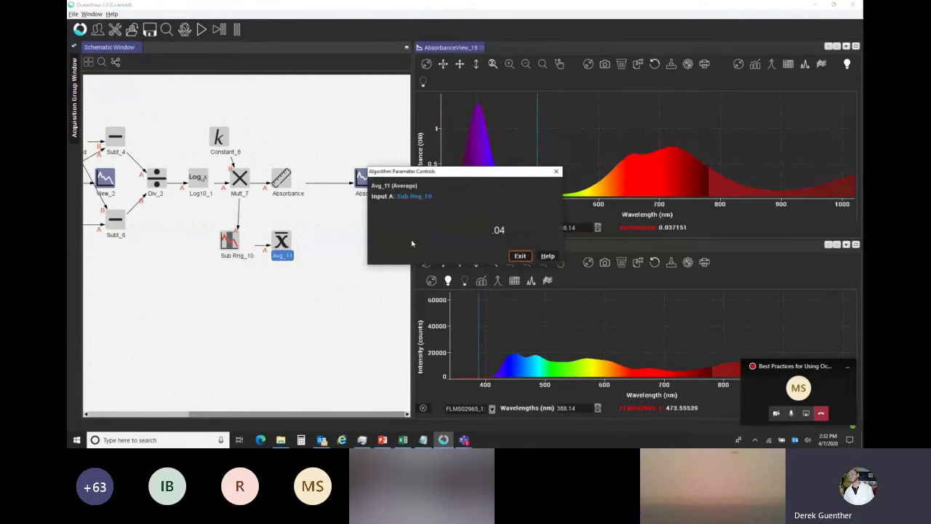
click(520, 257)
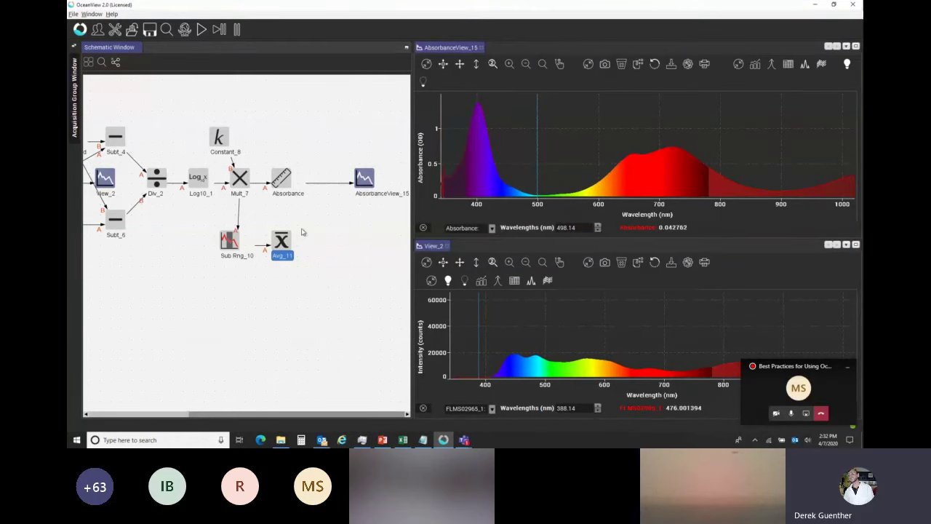
Step: Add a Subtract node, Subt_12, with Mult_7 as A and Avg_11 as B
right_click(319, 214)
mouse_move(352, 238)
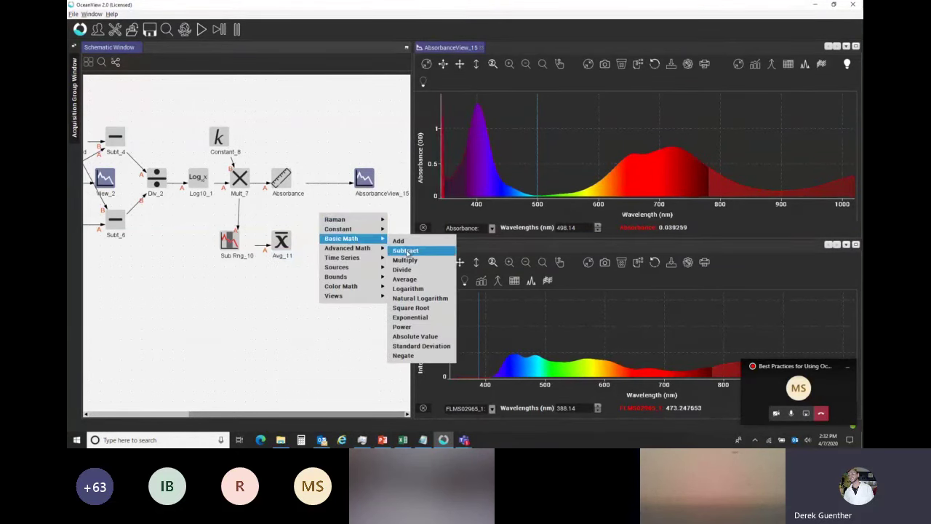
click(405, 250)
click(326, 213)
drag(296, 200, 307, 230)
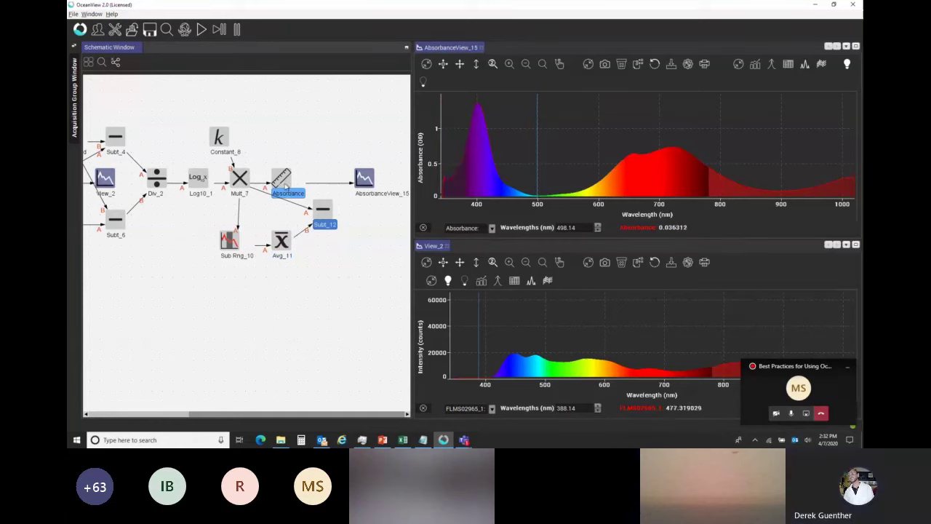
double_click(323, 211)
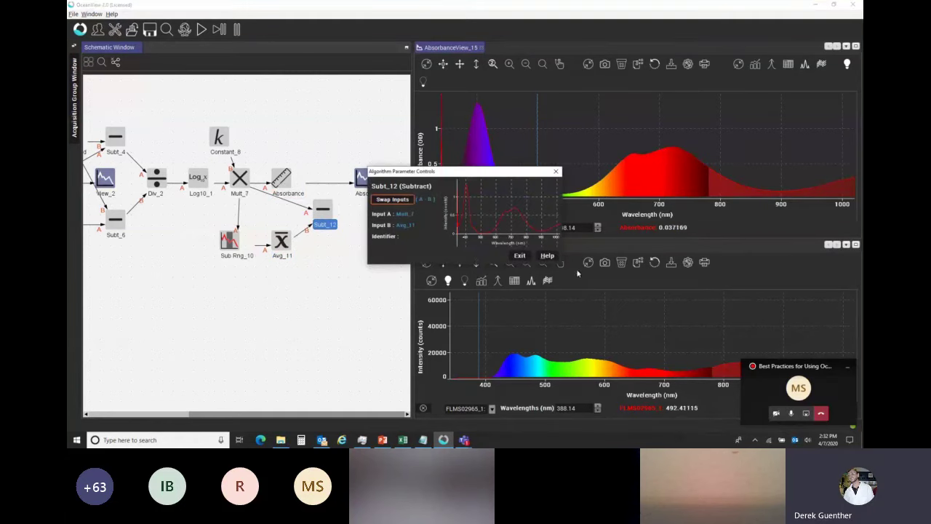
click(519, 255)
Step: Delete the direct link from Mult_7 to Absorbance
right_click(265, 184)
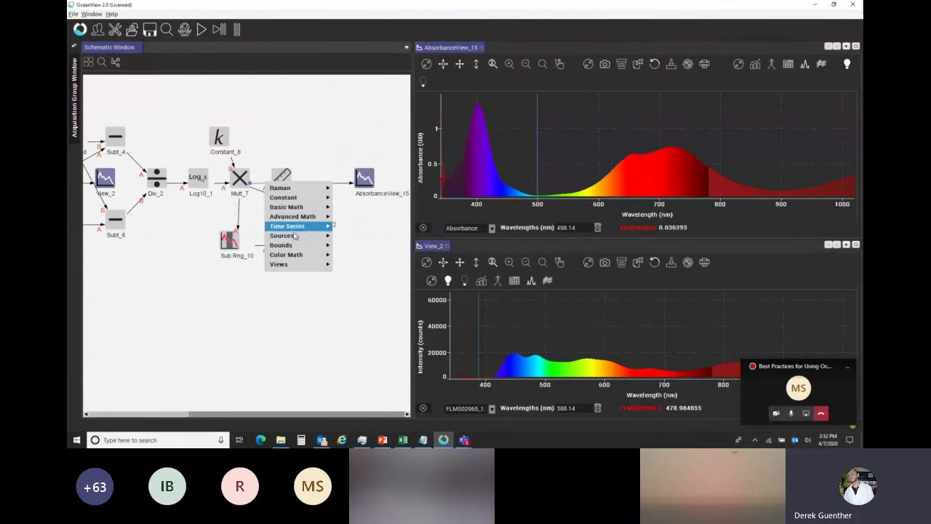
right_click(259, 185)
right_click(259, 185)
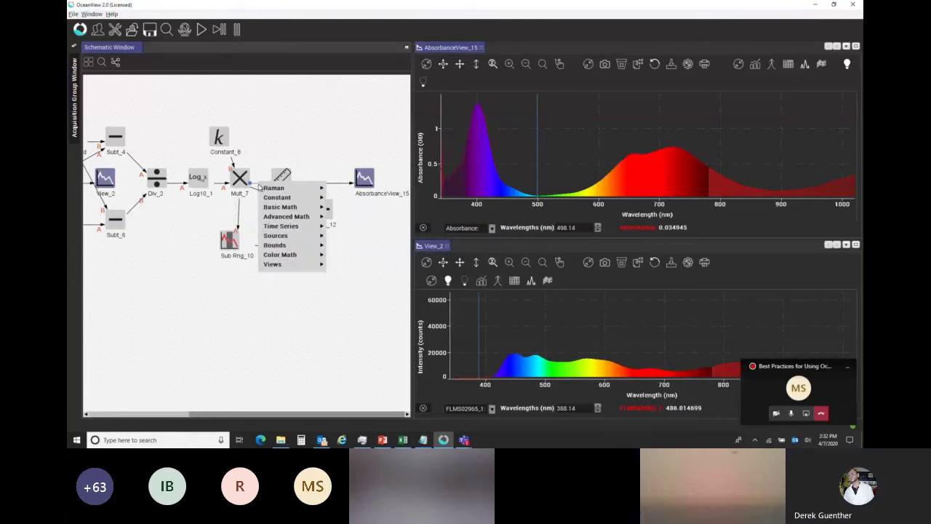
click(258, 179)
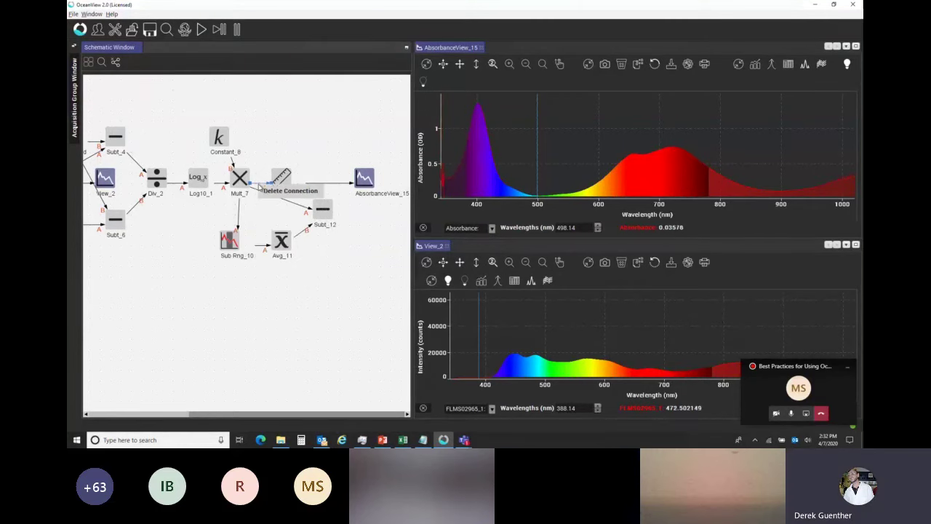
click(285, 193)
drag(319, 213, 299, 222)
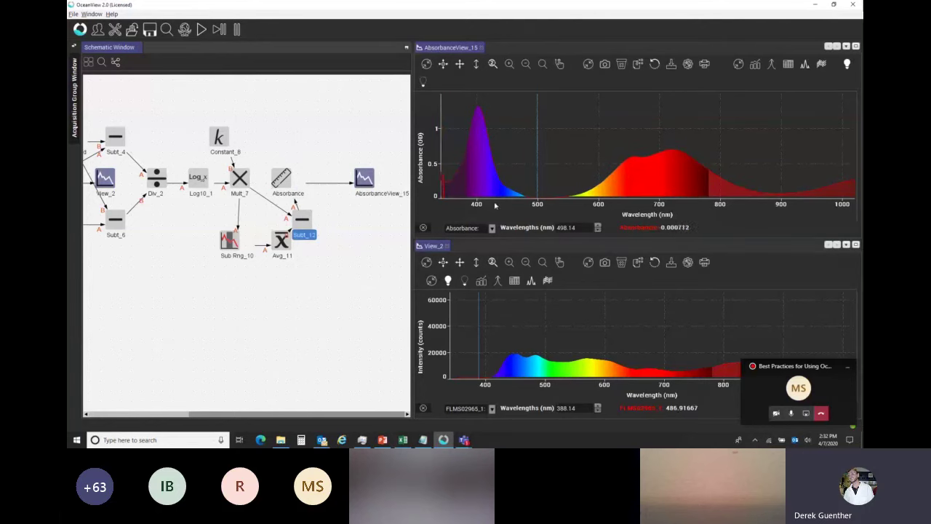
Step: Check the absorbance near 497–498 nm and rearrange nodes so Subt_12 feeds Absorbance
click(537, 182)
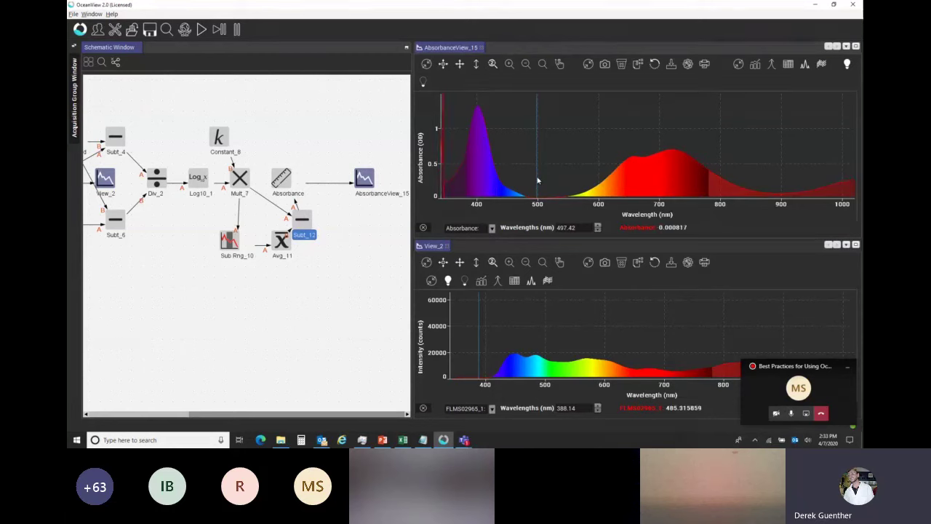
click(537, 175)
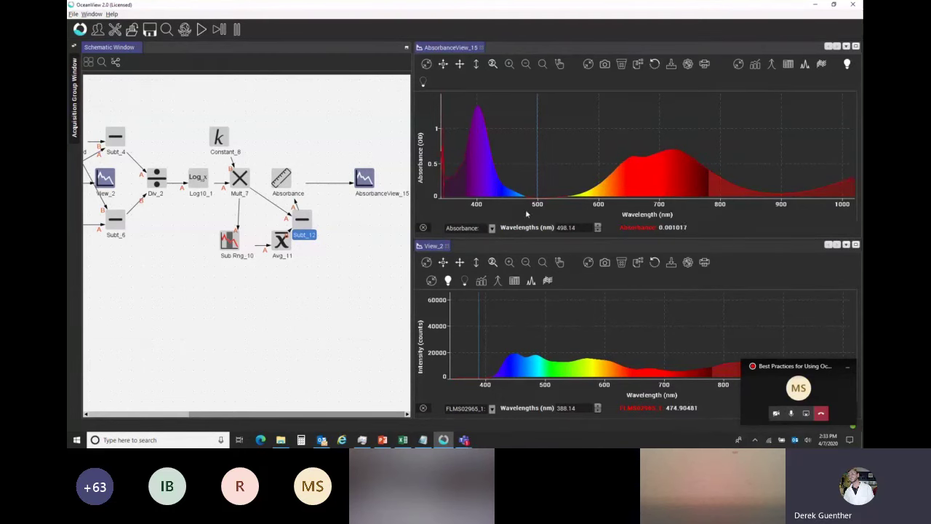
drag(281, 240, 219, 251)
drag(282, 182, 356, 179)
drag(302, 218, 282, 179)
drag(371, 177, 332, 174)
drag(266, 267, 278, 249)
drag(210, 250, 221, 238)
Step: Read the absorbance at the 402 nm peak and near 726 nm, then switch to the NiCl2 Excel workbook
mouse_move(402, 442)
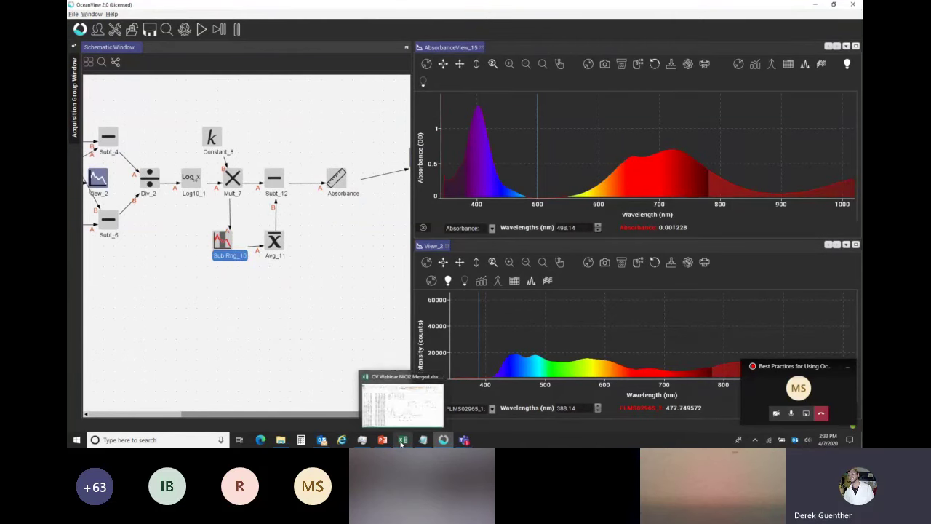
click(479, 116)
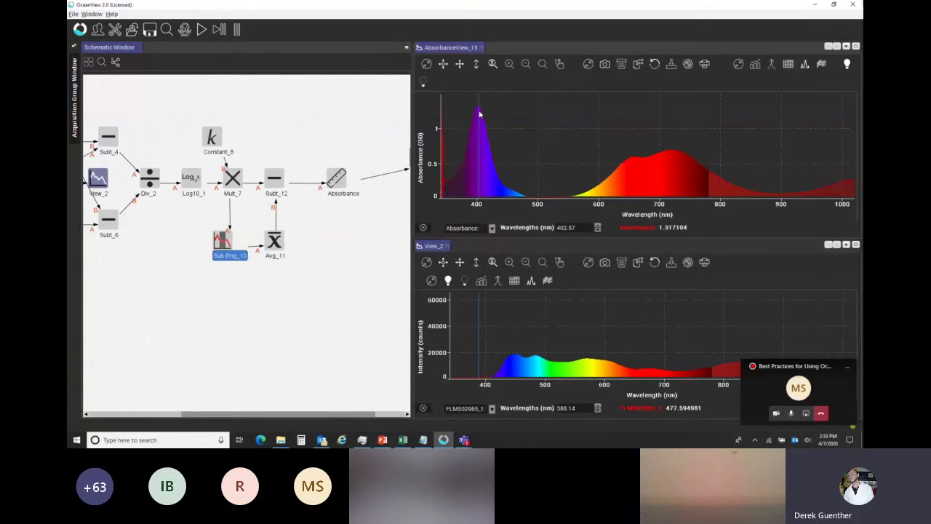
click(673, 125)
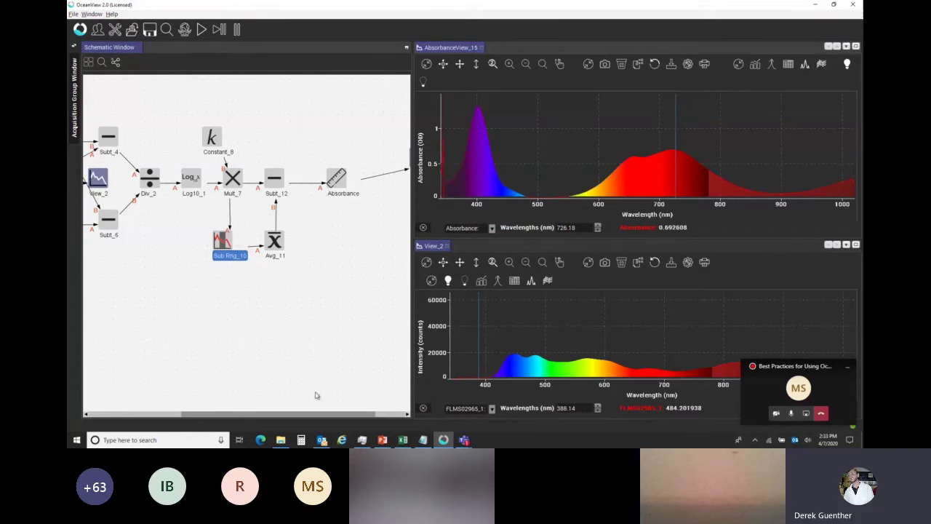
click(402, 440)
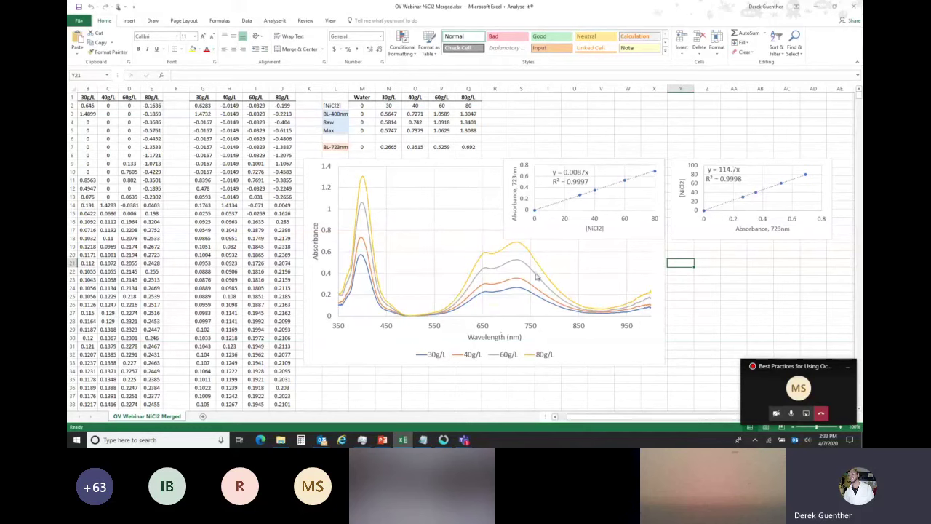
Step: Inspect the calibration charts, including the [NiCl2] = 114.7 × absorbance fit with R² = 0.9998
click(615, 232)
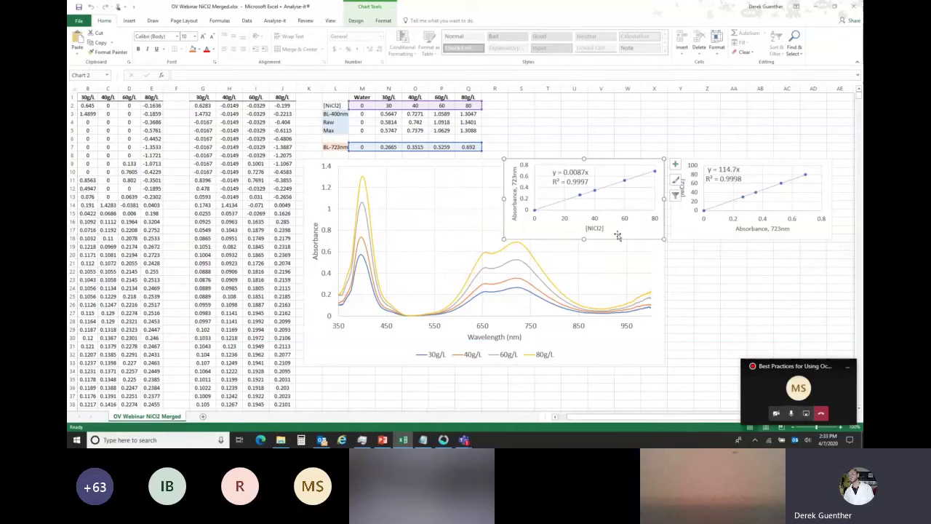
click(696, 231)
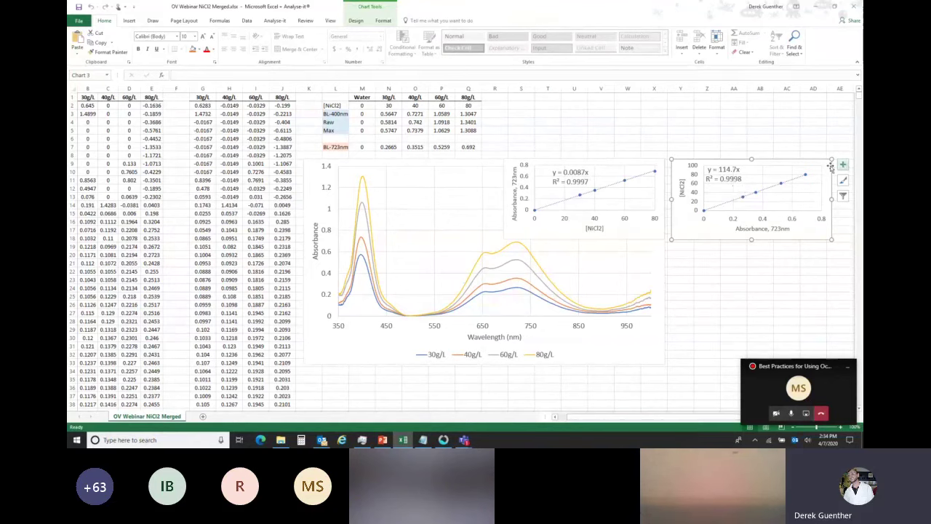
Step: Back in OceanView, add a Subrange node, Sub Rng_13, fed by Subt_12
click(443, 439)
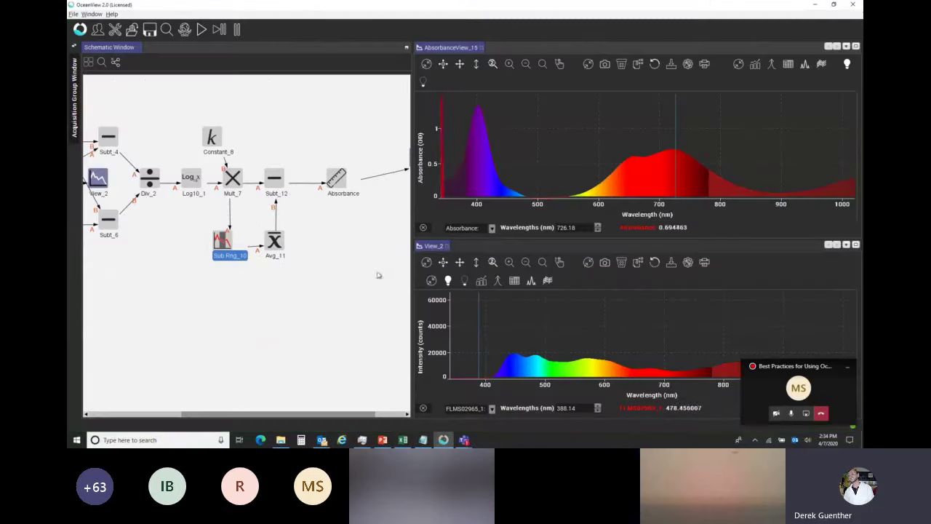
click(338, 247)
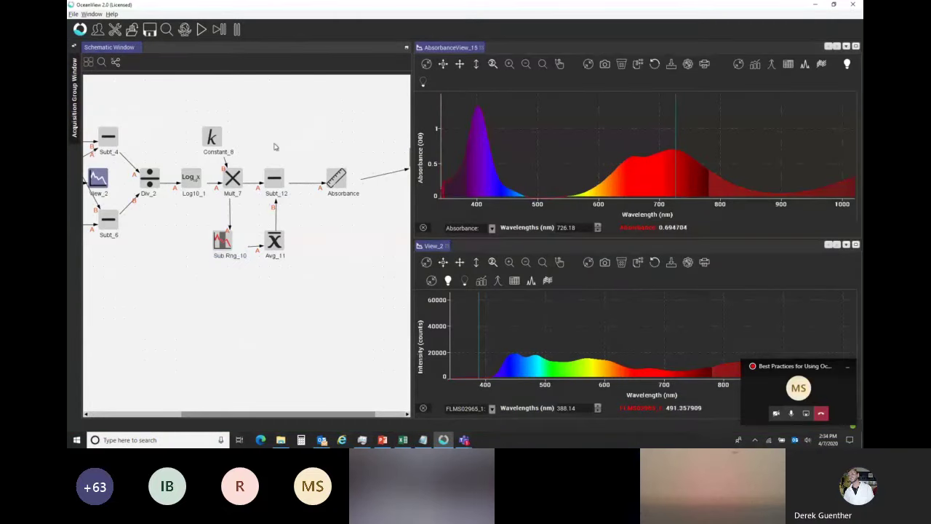
right_click(274, 109)
mouse_move(295, 142)
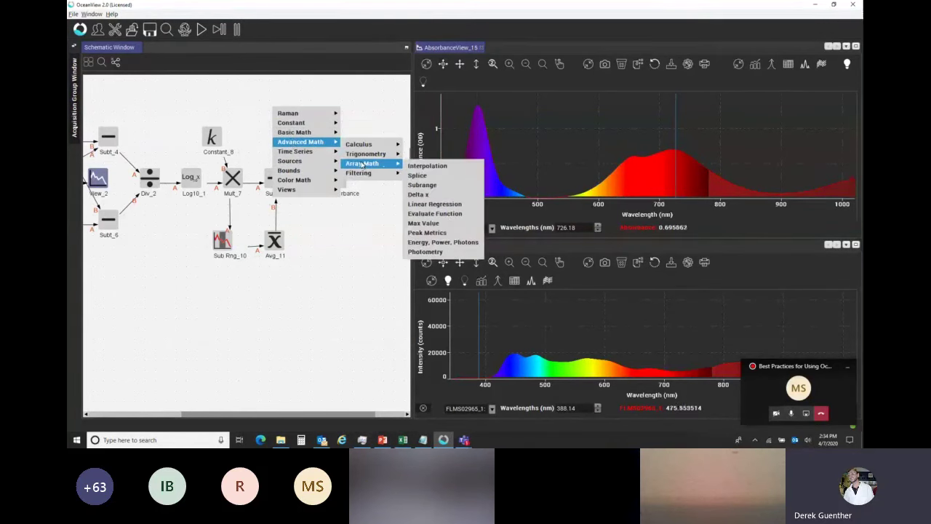
mouse_move(398, 165)
click(421, 185)
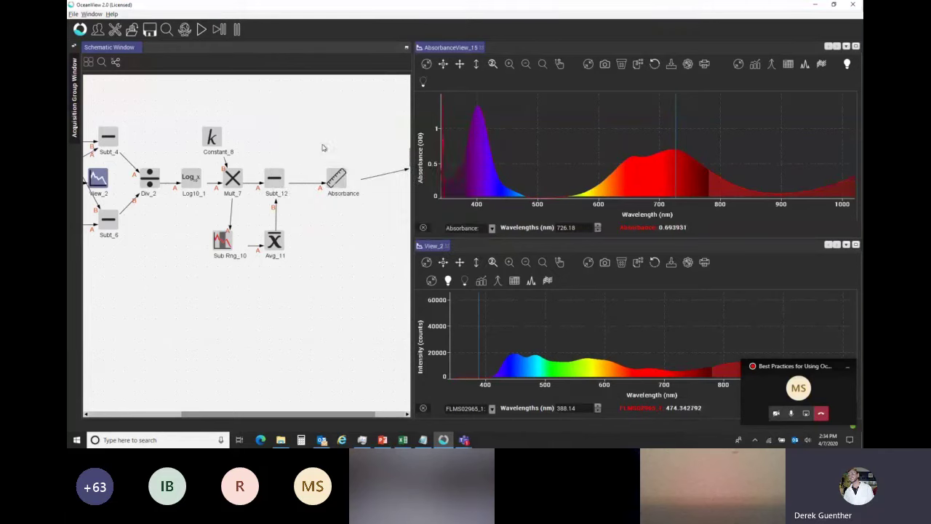
drag(275, 183, 277, 116)
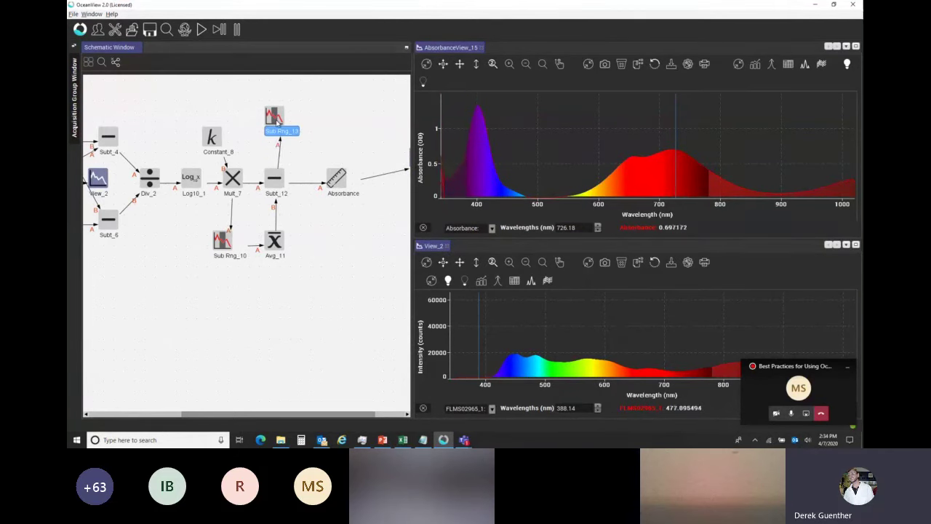
Step: Set Sub Rng_13's START and END to 723 nm, isolating the 722.86 nm point
double_click(275, 116)
double_click(433, 221)
text(723)
key(Tab)
text(723)
key(Tab)
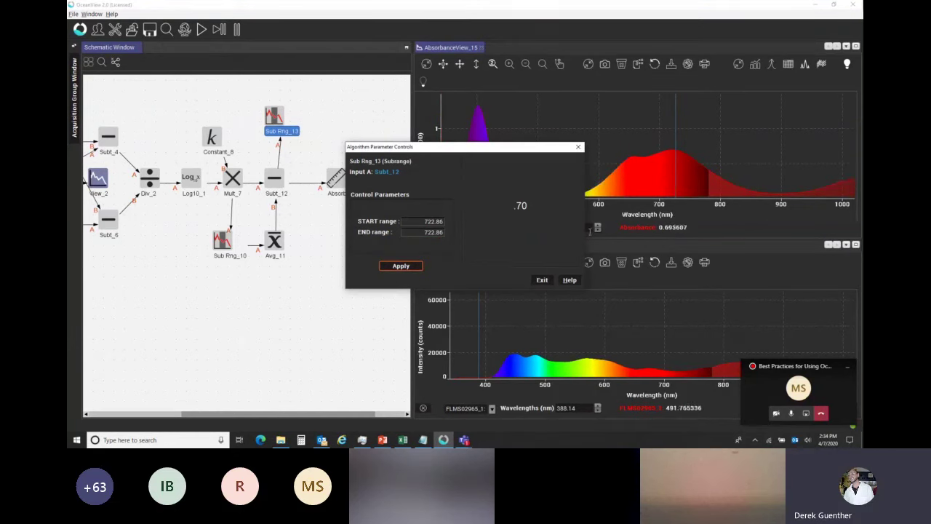
click(542, 279)
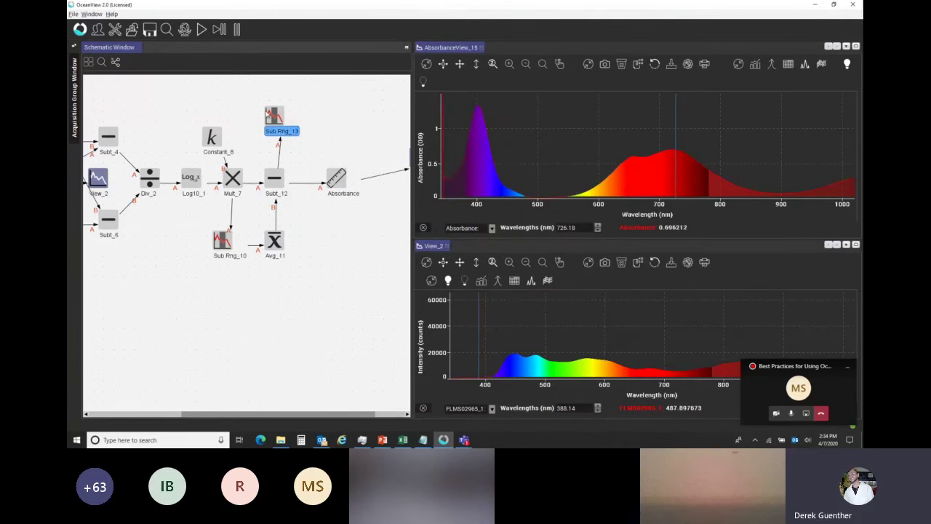
Step: Add a Constant node, Constant_14, with value 114.7
click(200, 88)
right_click(213, 97)
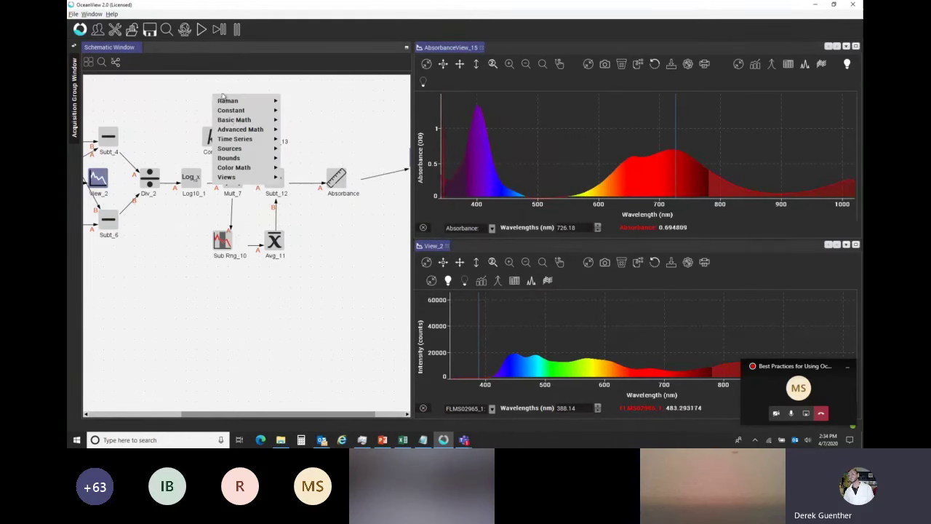
mouse_move(270, 110)
click(298, 112)
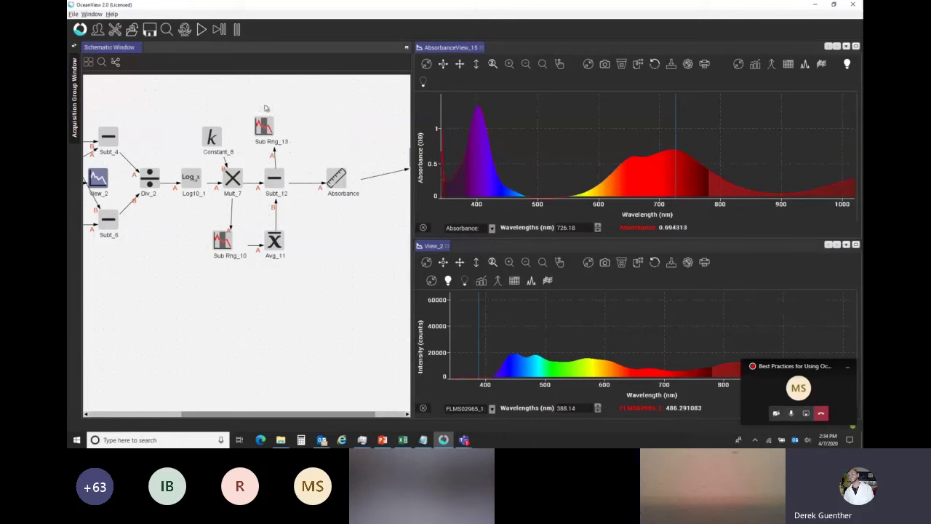
double_click(208, 100)
drag(470, 210, 434, 209)
key(BackSpace)
text(114.7)
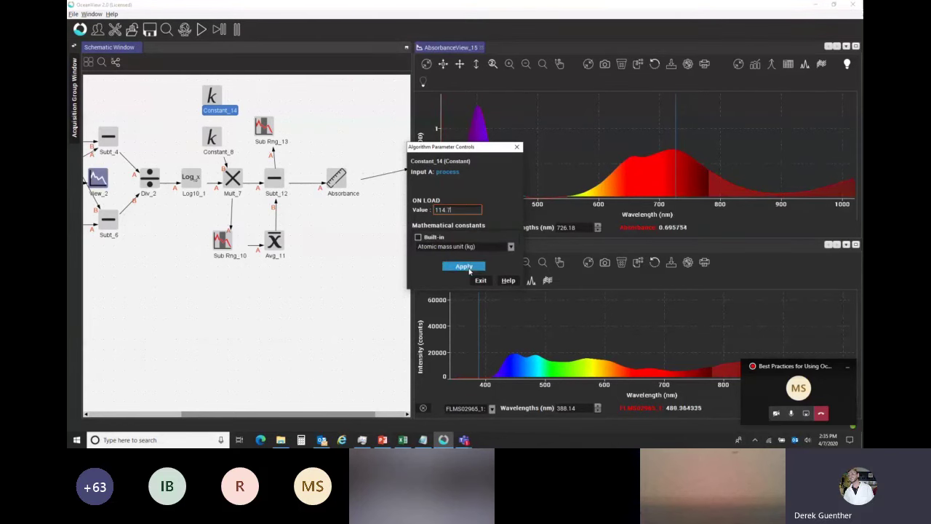
click(464, 266)
click(480, 280)
Step: Add a Multiply node, Mult_15, taking Sub Rng_13 and Constant_14 as inputs
right_click(269, 97)
mouse_move(309, 125)
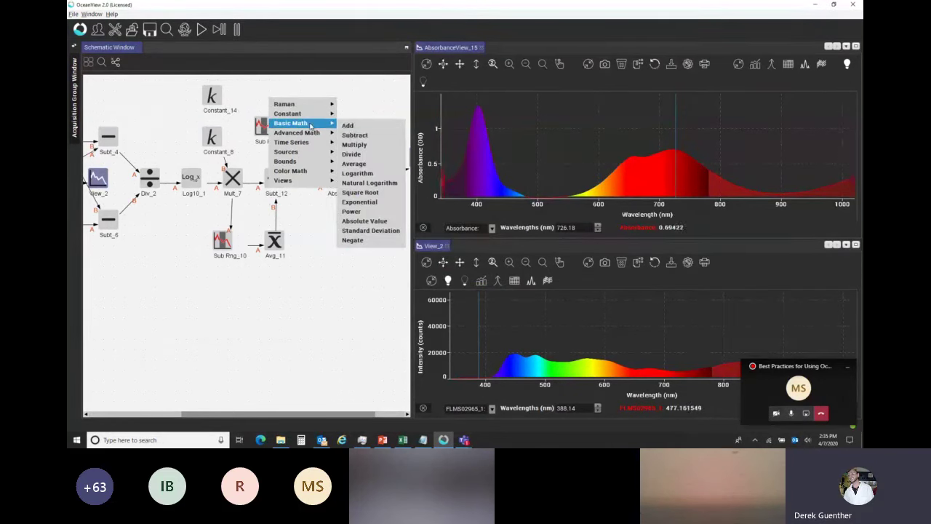
click(355, 144)
mouse_move(283, 109)
mouse_down()
mouse_move(288, 97)
mouse_move(275, 103)
mouse_up()
click(268, 129)
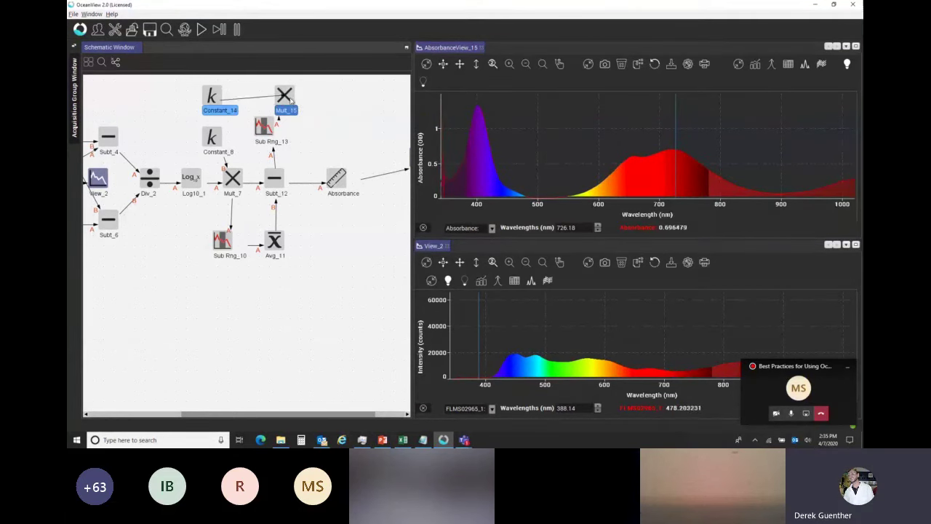
click(325, 99)
Step: Duplicate the Absorbance units node as Units_16 and place it after Mult_15
click(336, 178)
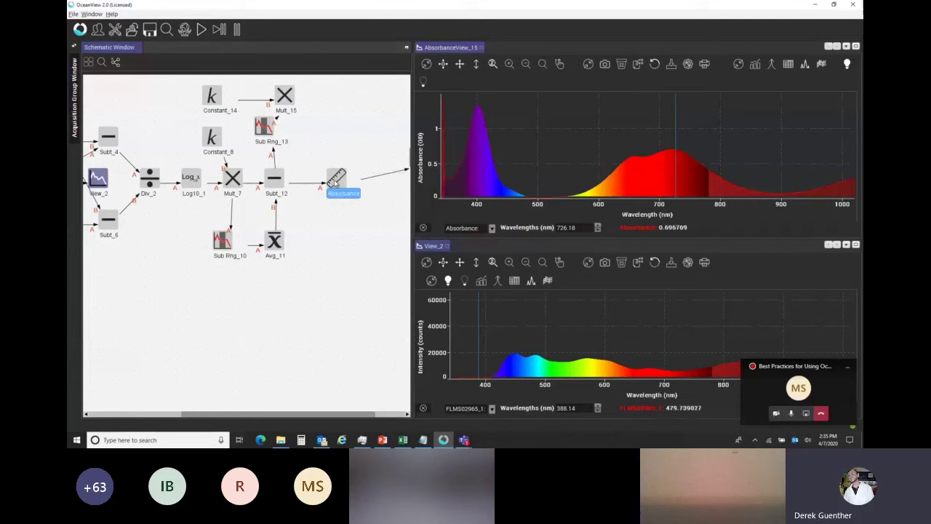
right_click(336, 181)
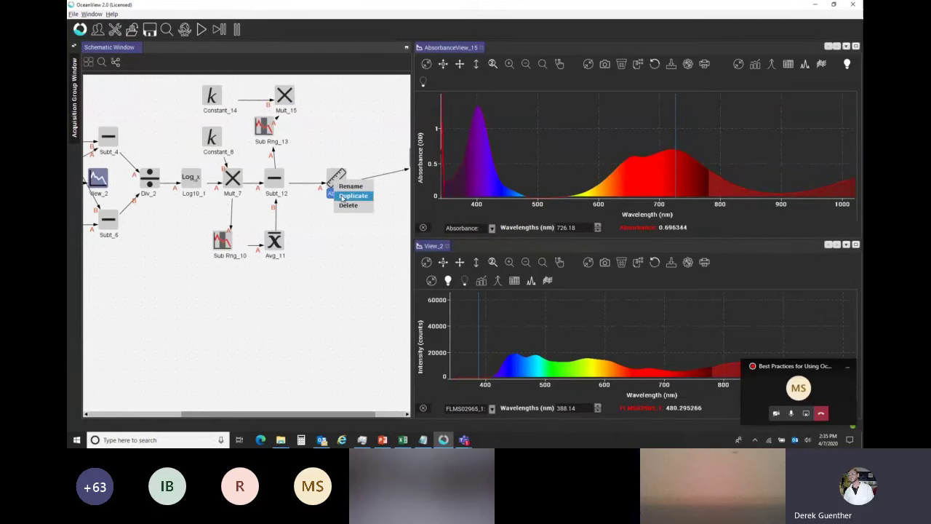
click(352, 195)
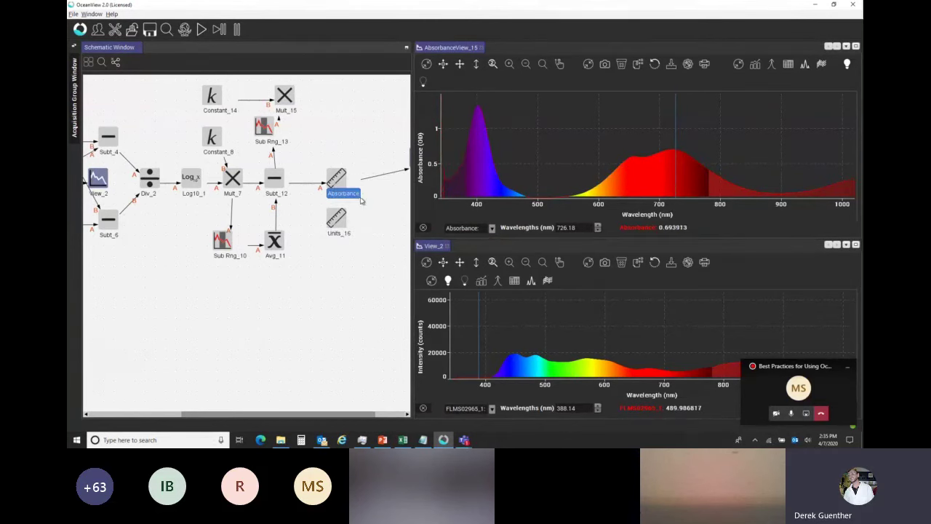
drag(336, 181, 331, 103)
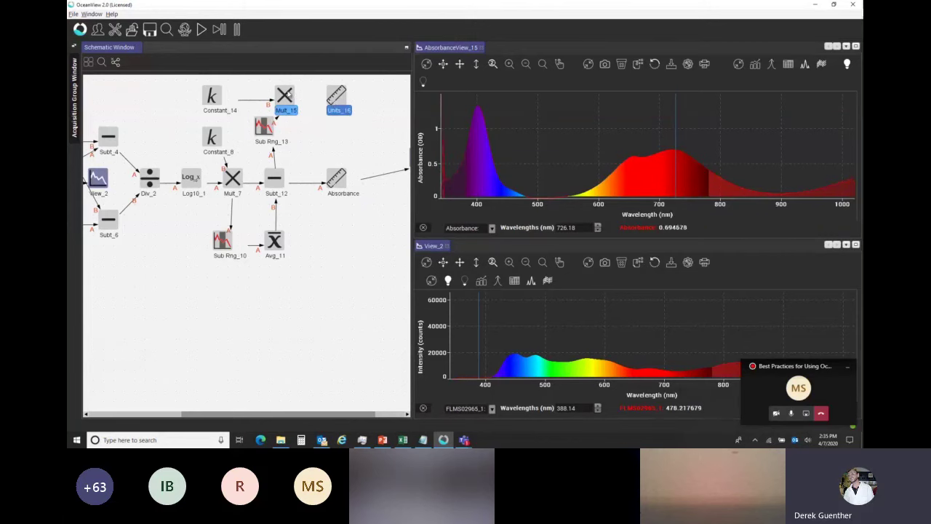
Step: Add a scalar display, Scalar_24, fed by Units_16's output
right_click(365, 100)
mouse_move(387, 187)
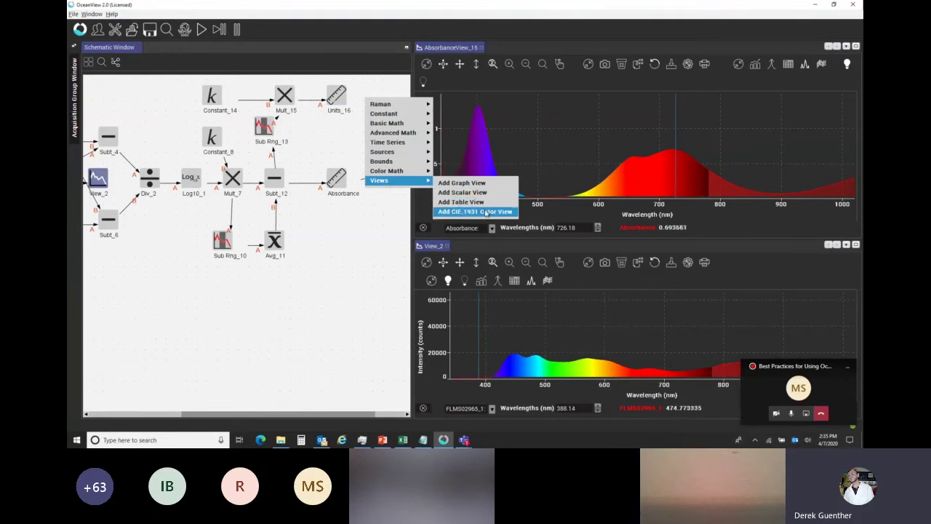
click(476, 192)
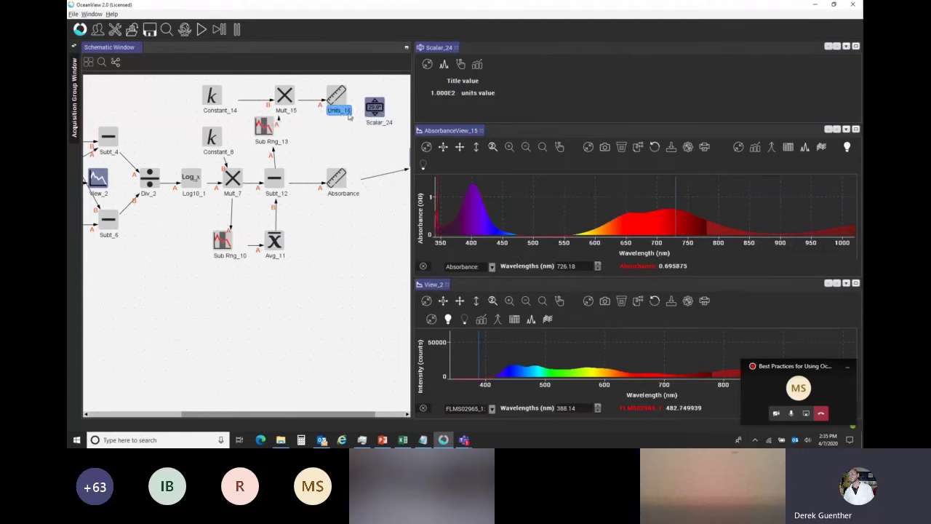
drag(385, 101, 395, 102)
drag(337, 101, 384, 101)
Step: Relabel Units_16 with title [NiCl2] and unit g/L and apply
click(384, 100)
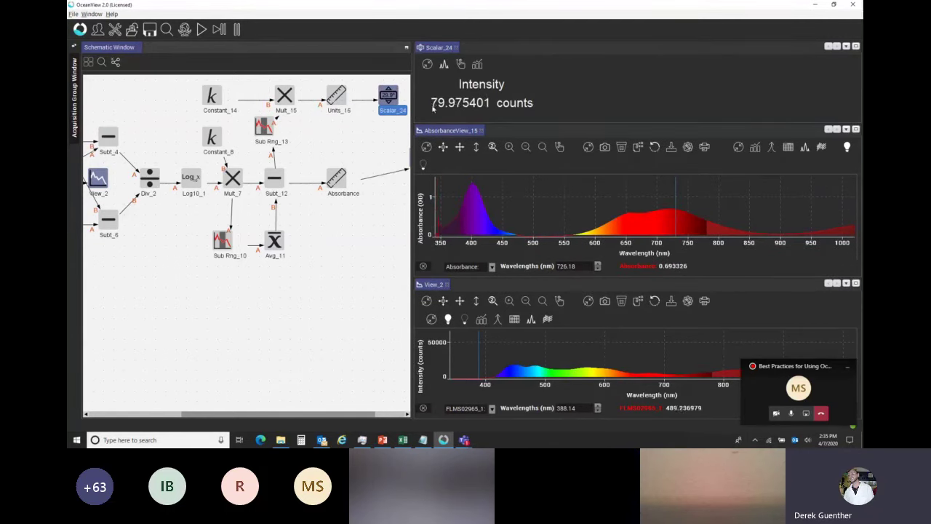
double_click(335, 97)
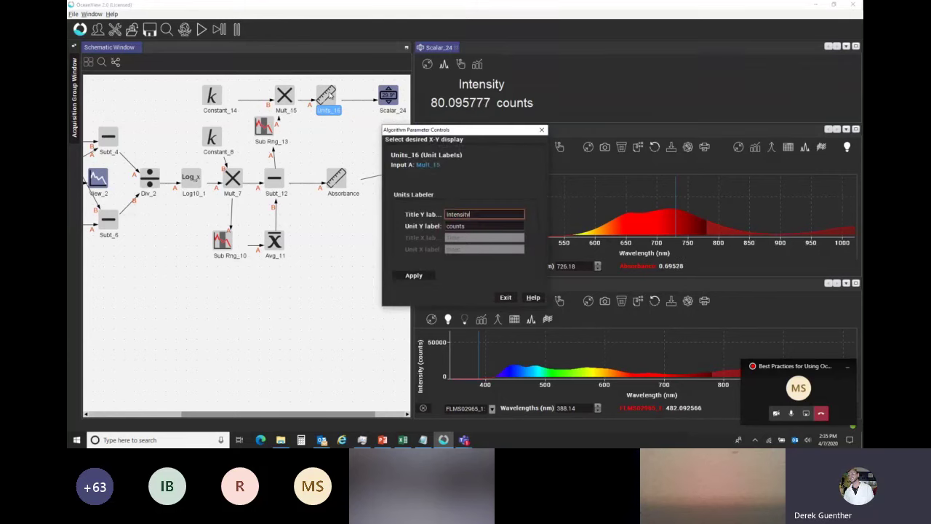
double_click(477, 214)
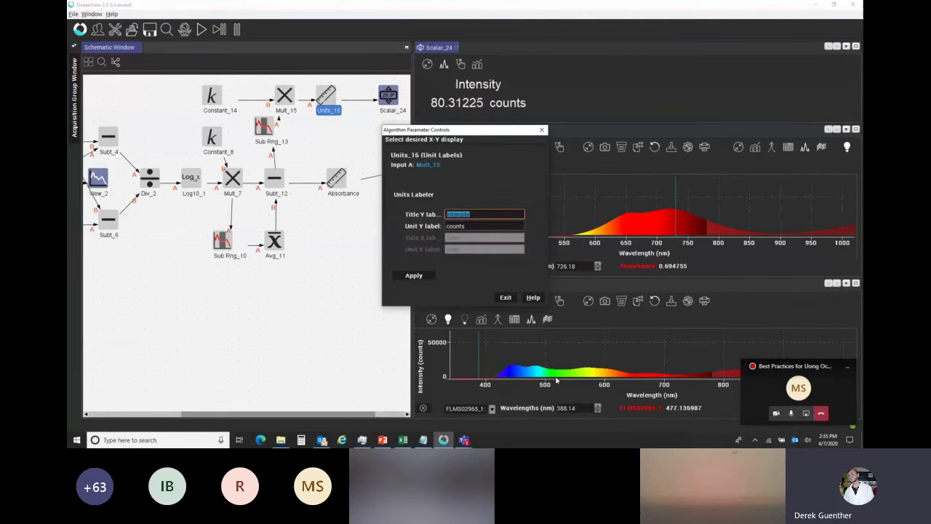
text(I)
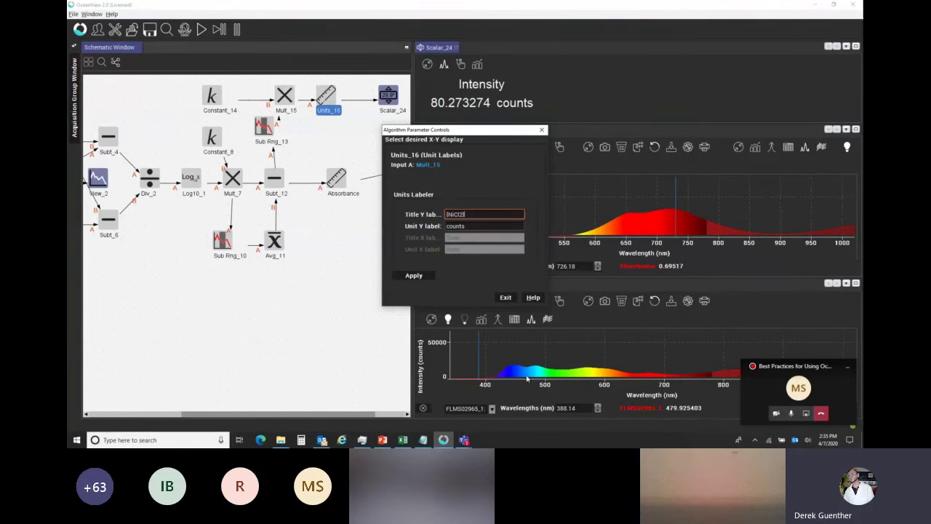
double_click(476, 226)
text(g/L)
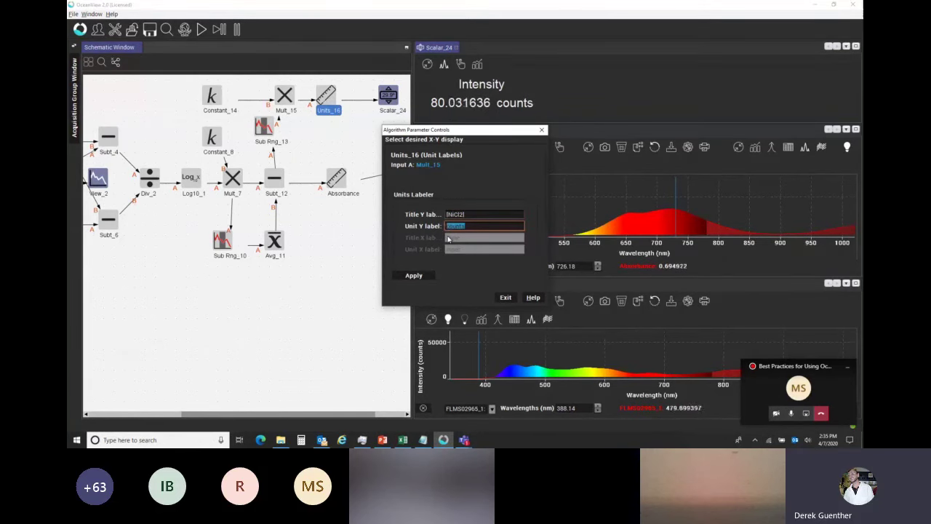
click(413, 274)
click(504, 298)
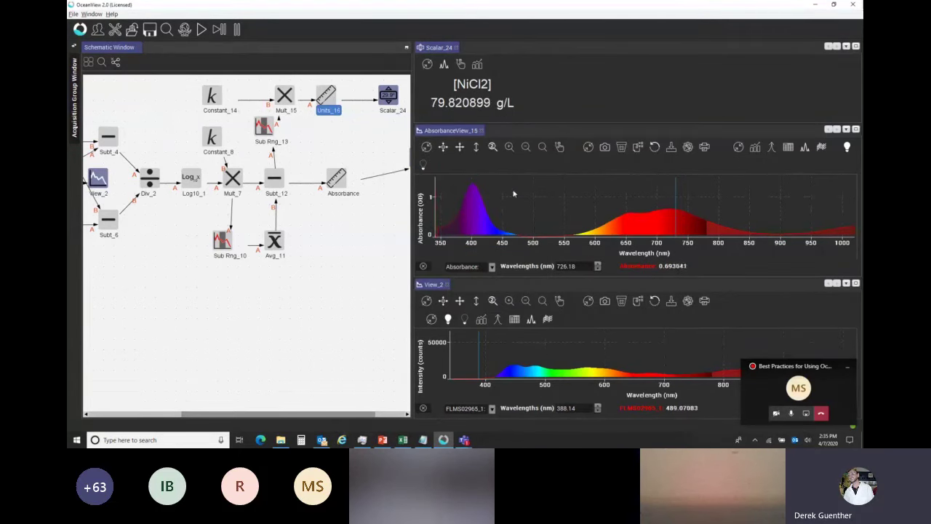
Step: Set the absorbance graph's Y-axis unit precision to 0 decimal places
right_click(512, 191)
click(518, 194)
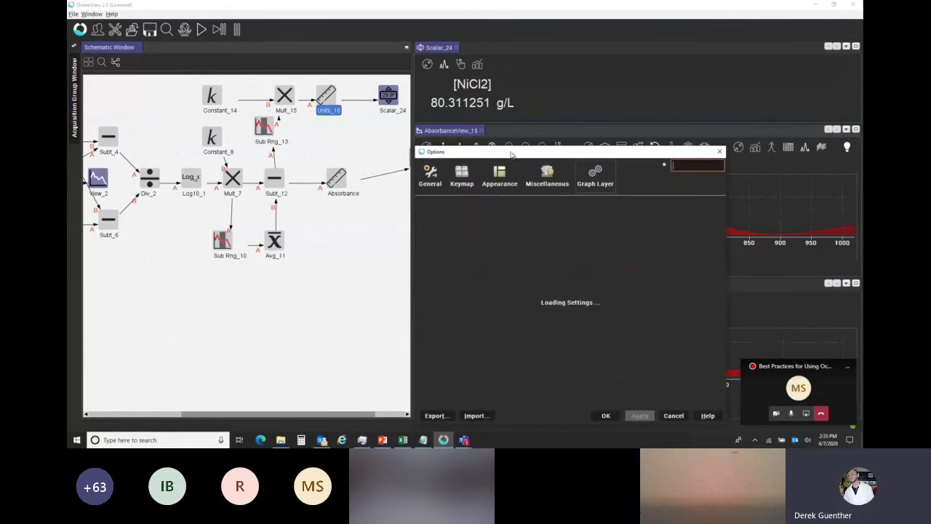
click(575, 208)
double_click(591, 287)
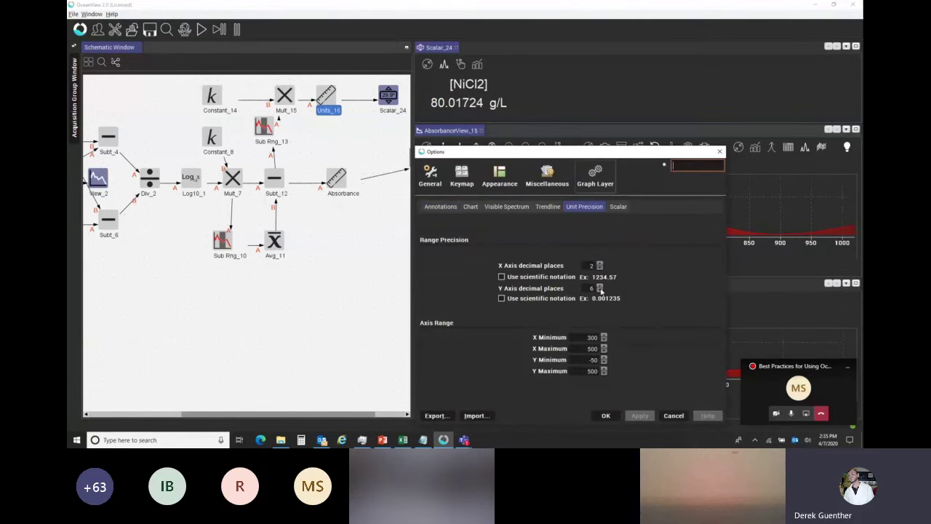
text(0)
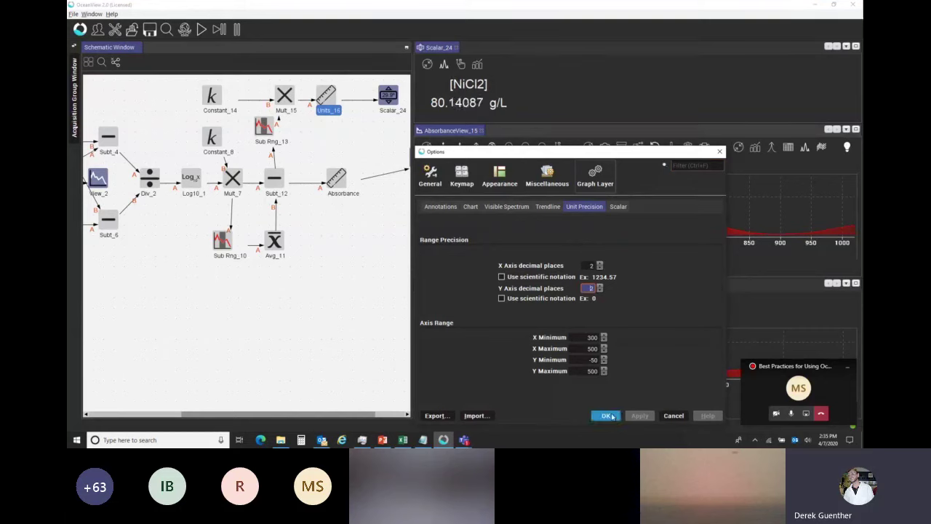
drag(629, 158, 605, 100)
click(584, 356)
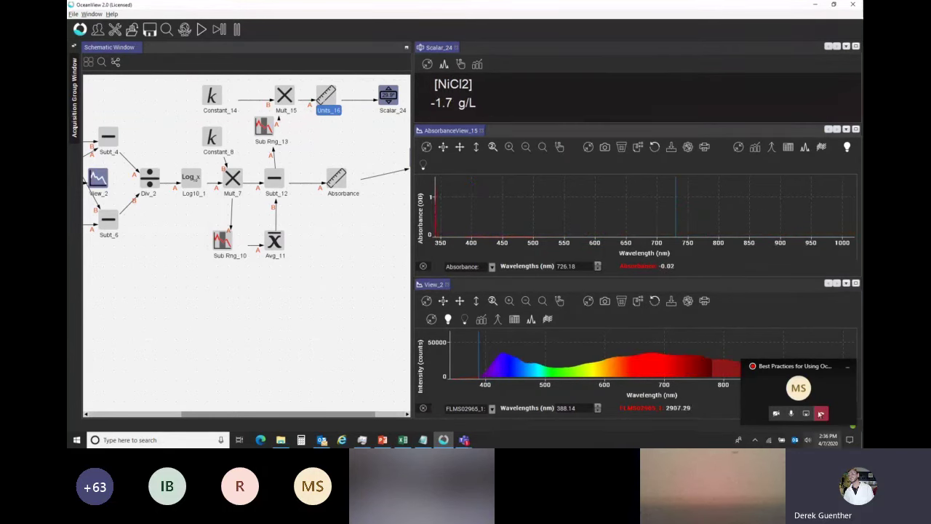
click(774, 414)
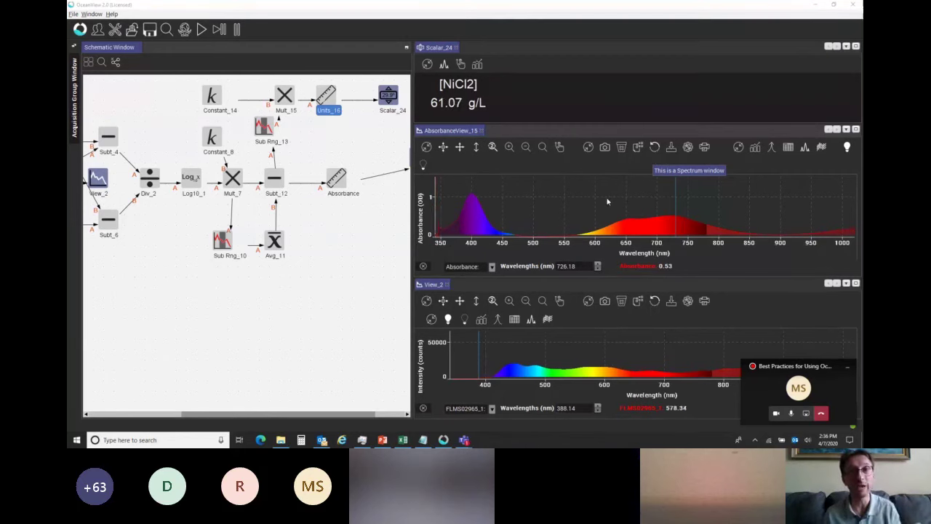
mouse_move(503, 4)
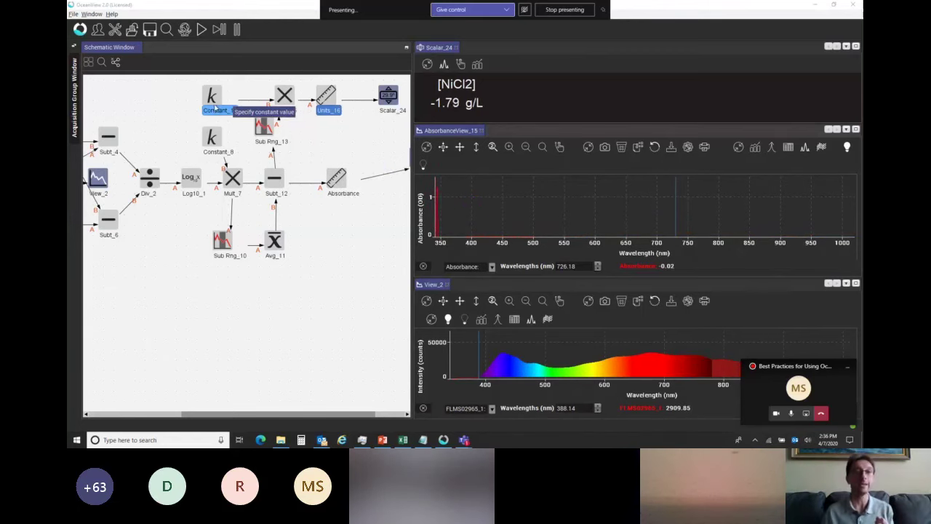
click(402, 439)
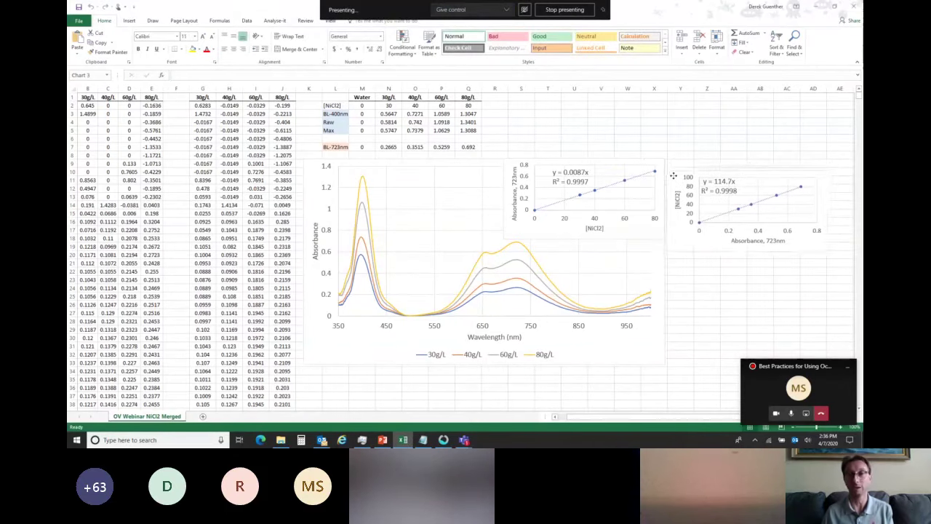
click(720, 175)
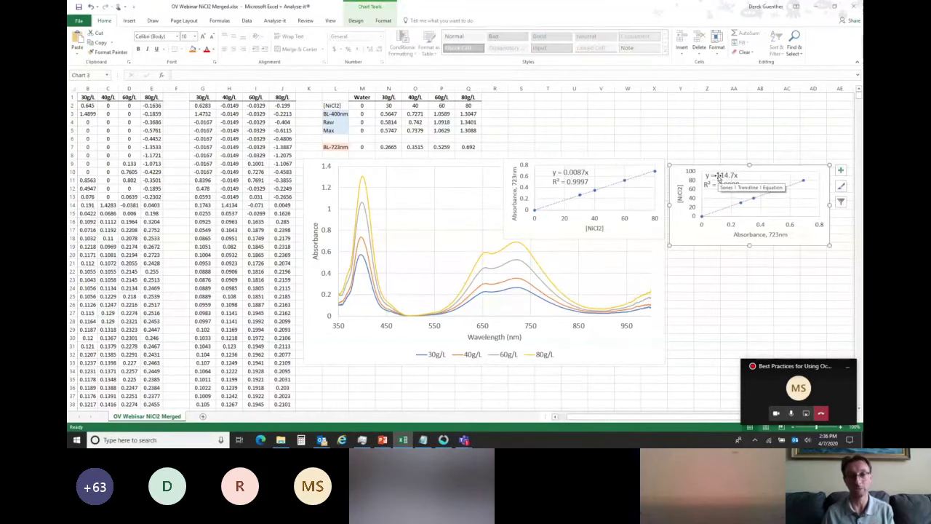
click(443, 439)
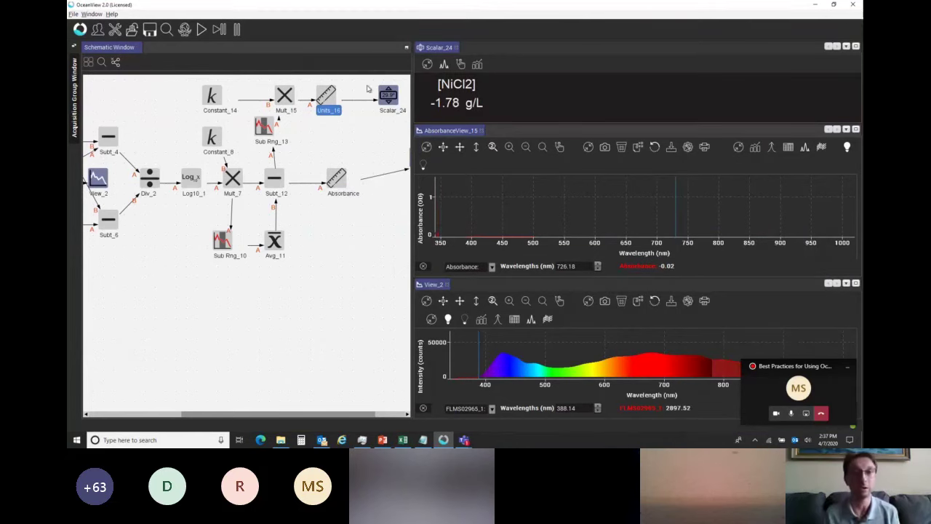
Step: Delete the Constant_14 (114.7) and Mult_15 nodes from the schematic
click(217, 97)
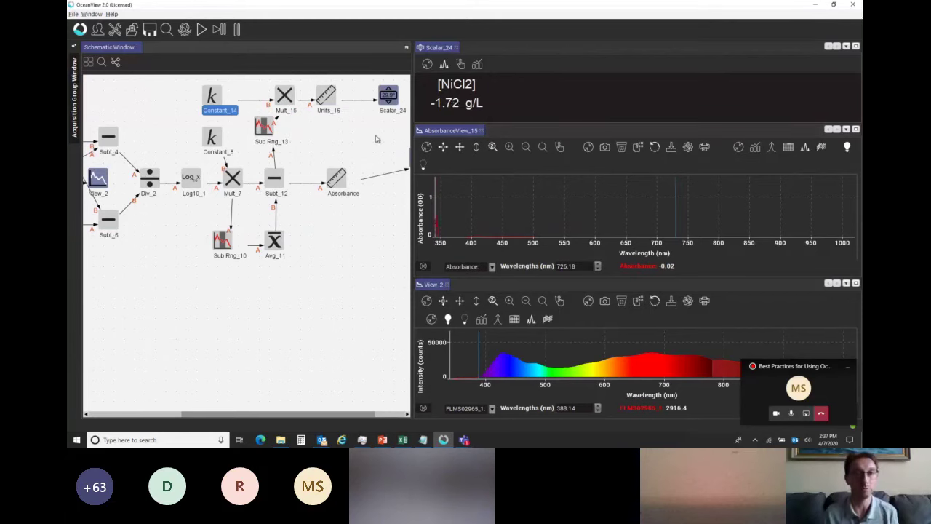
right_click(208, 106)
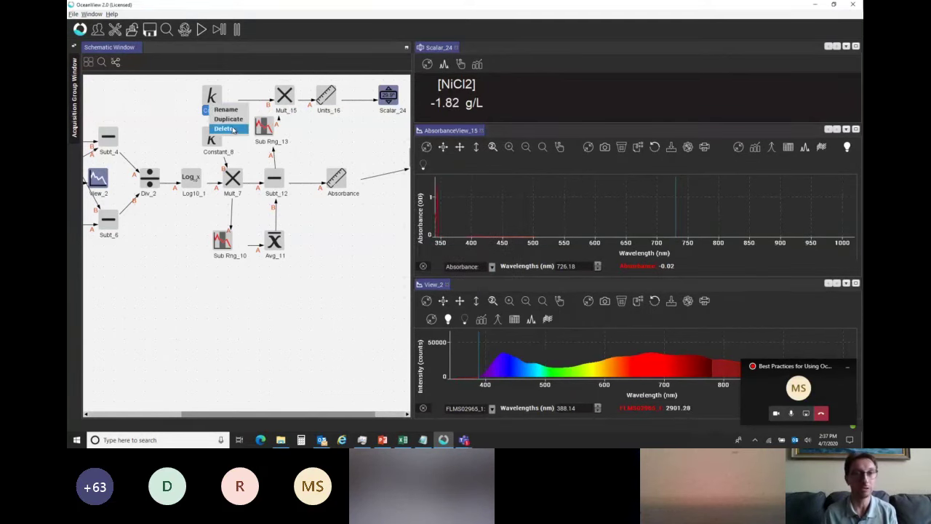
click(223, 128)
right_click(282, 101)
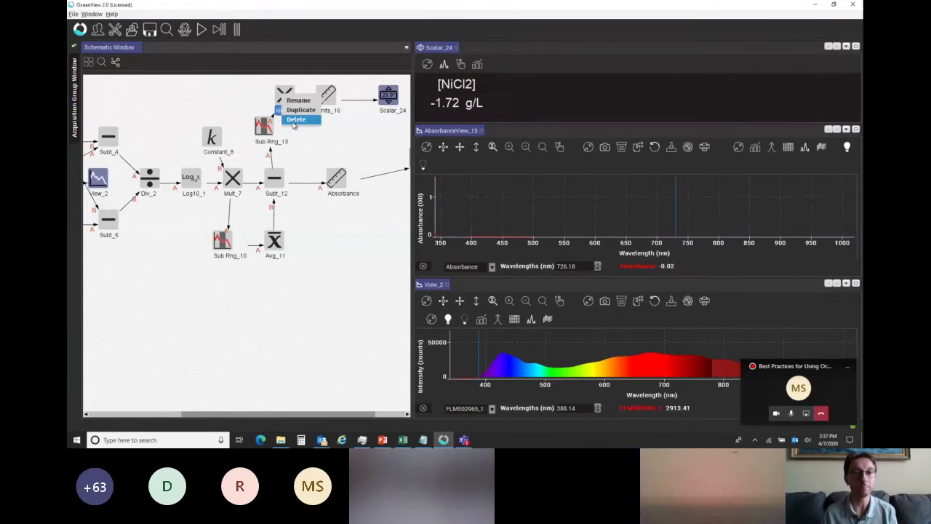
click(295, 120)
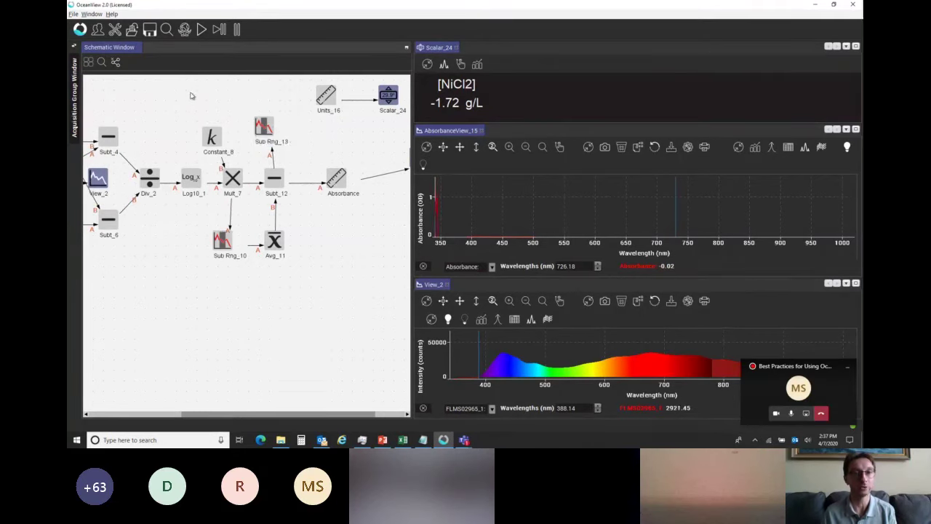
Step: Bring NiCl2Cal.txt forward in Notepad and select its five absorbance–concentration lines
click(421, 440)
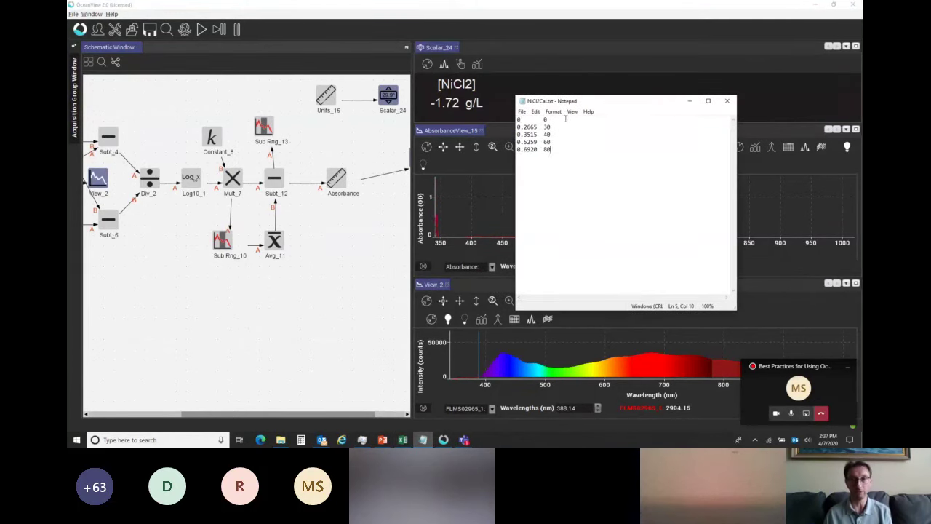
drag(518, 118, 562, 155)
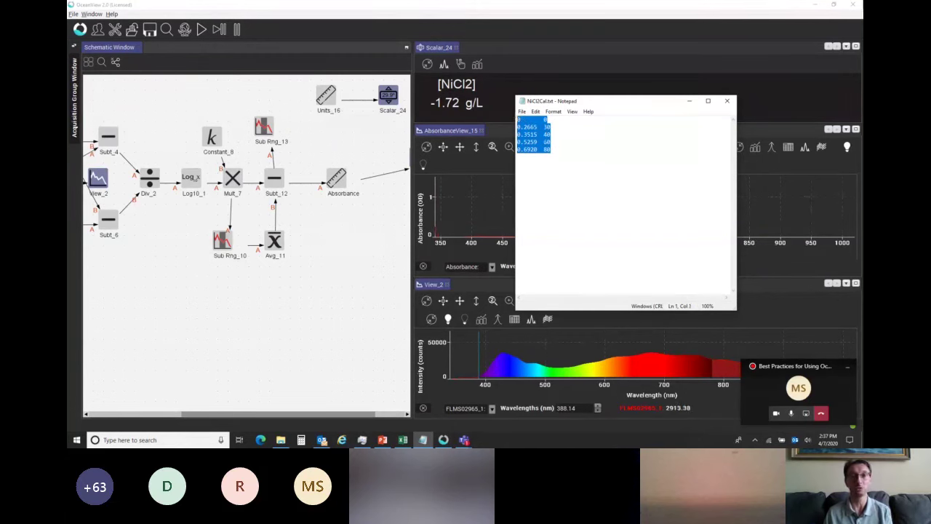
click(568, 159)
key(ctrl+a)
click(581, 152)
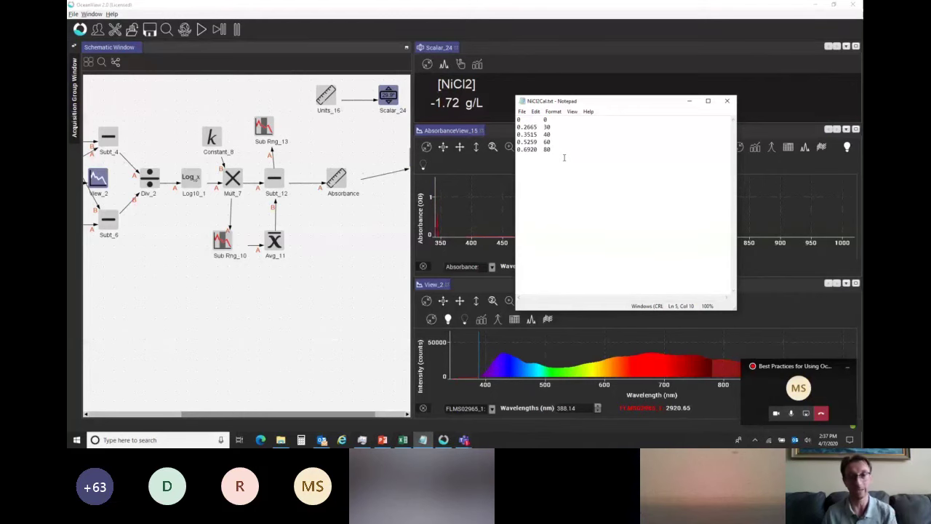
Step: Add a File source node to the OceanView schematic and place it near the top
click(341, 5)
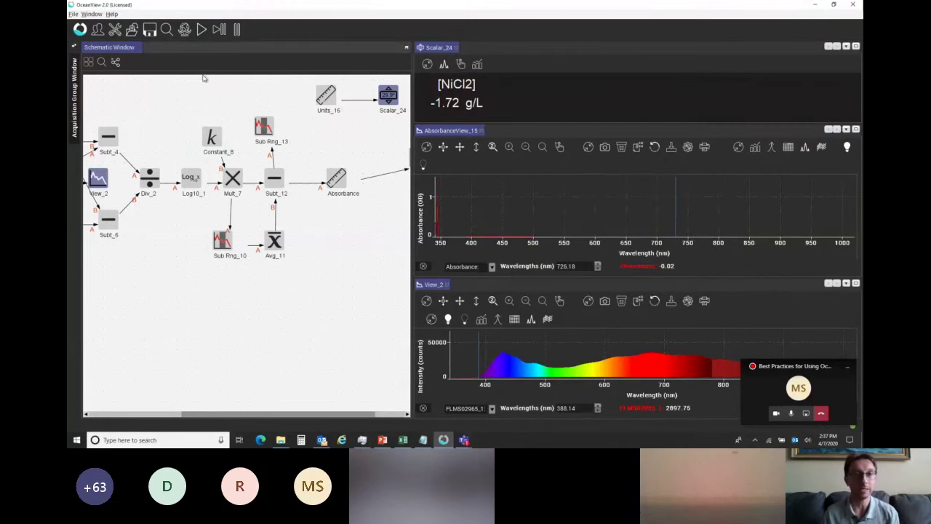
right_click(205, 92)
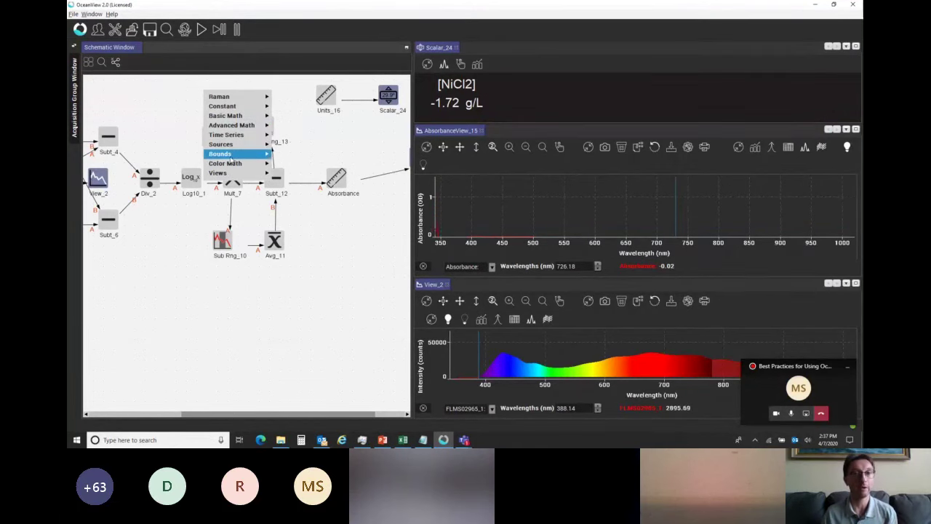
mouse_move(229, 144)
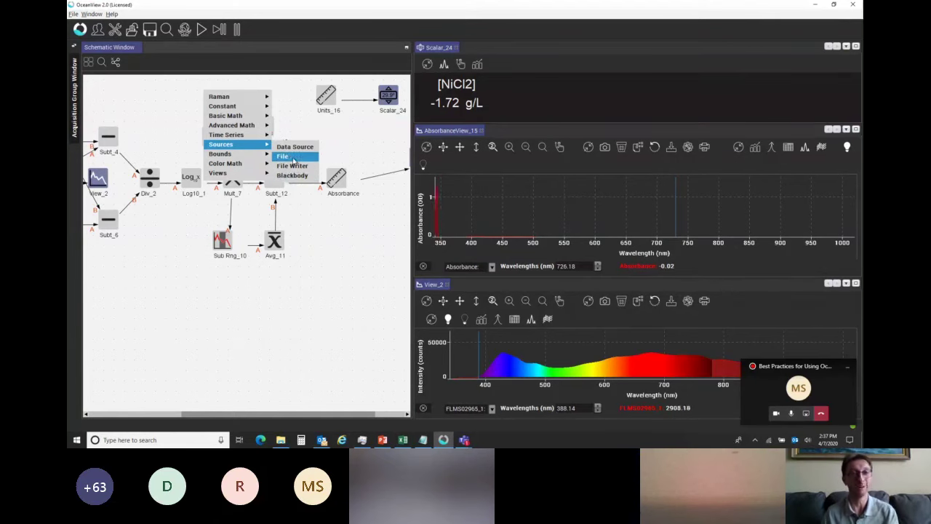
click(293, 160)
drag(204, 102, 182, 93)
right_click(227, 92)
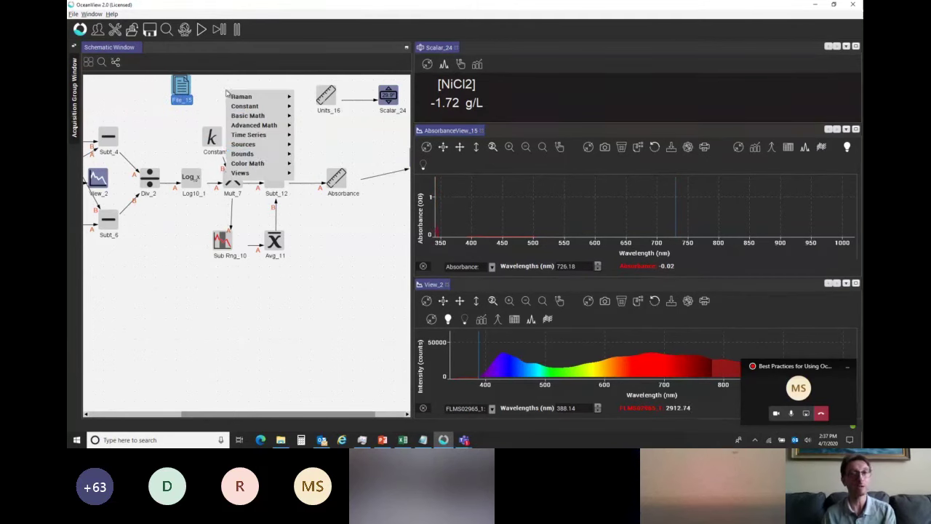
Step: Add a Linear Regression node (Reg_14) beside the File node
mouse_move(254, 125)
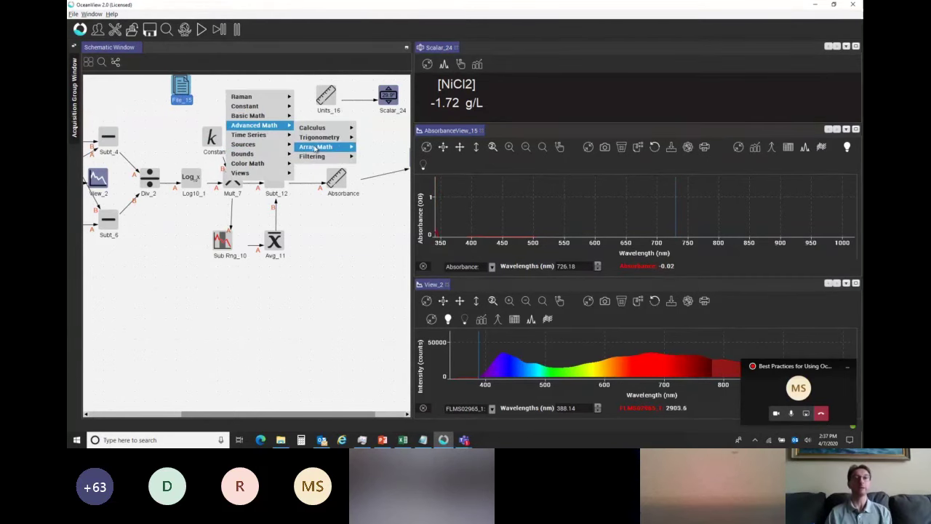
mouse_move(316, 149)
click(387, 187)
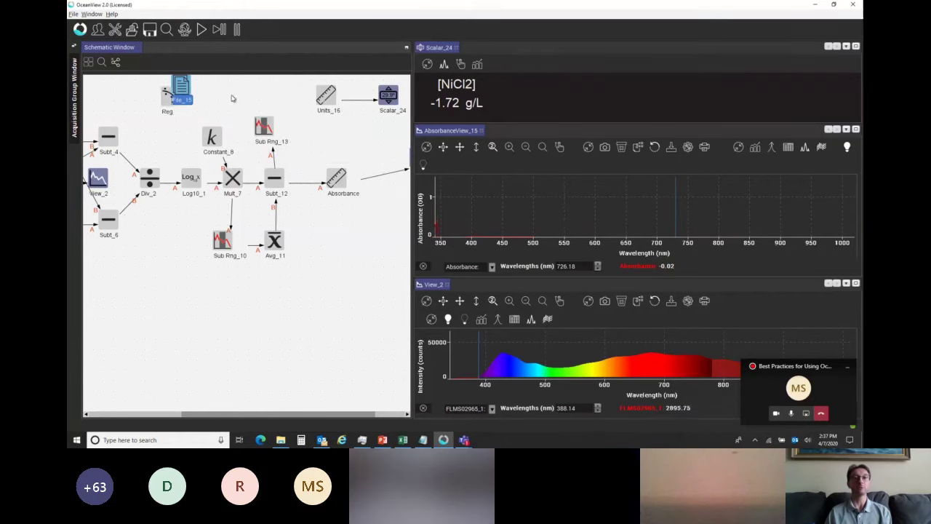
Step: Load the NiCl2Cal.txt calibration file into the File_15 node
double_click(182, 89)
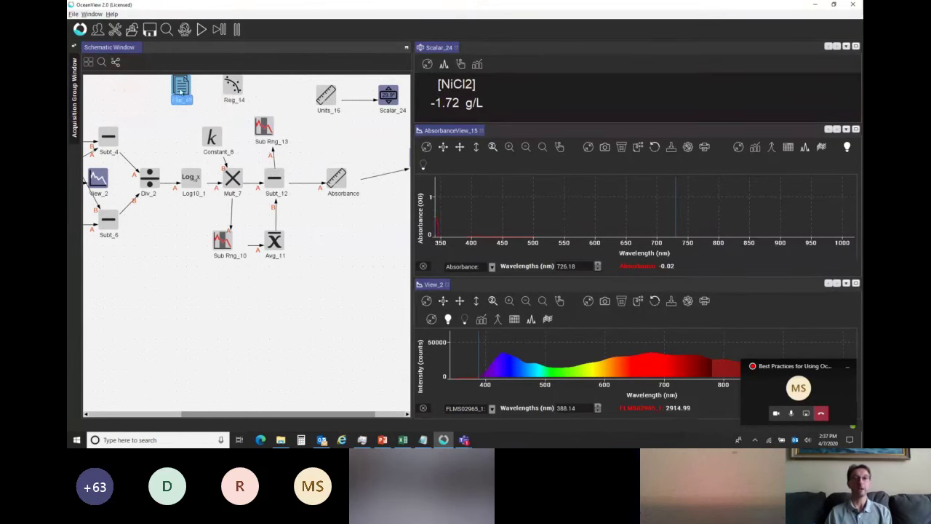
click(378, 198)
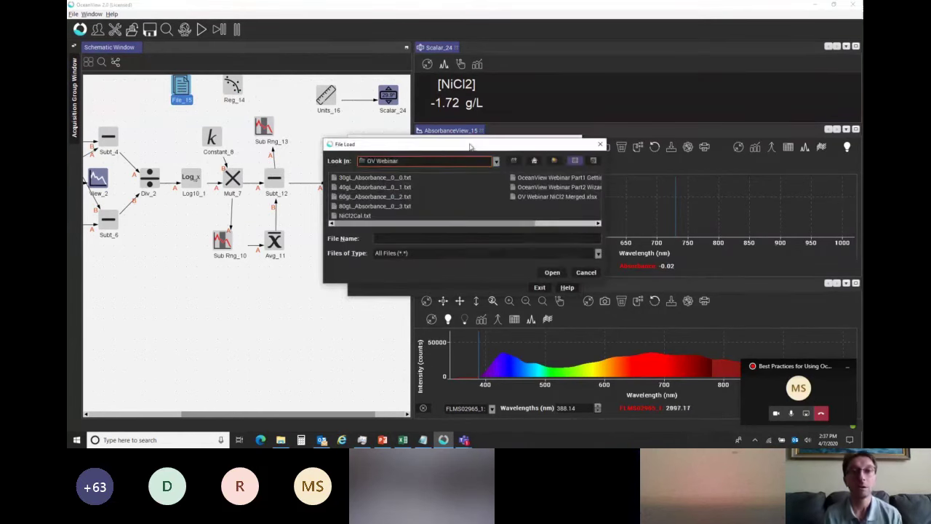
click(368, 215)
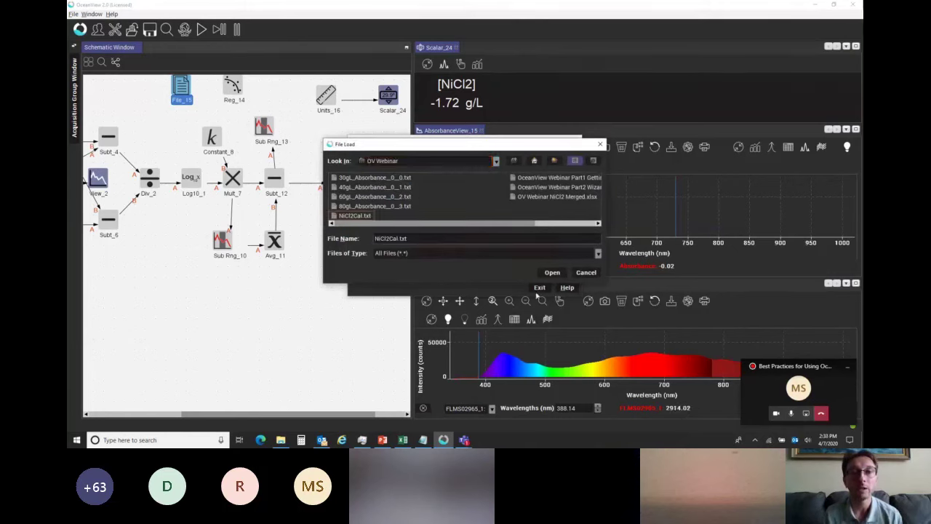
click(549, 273)
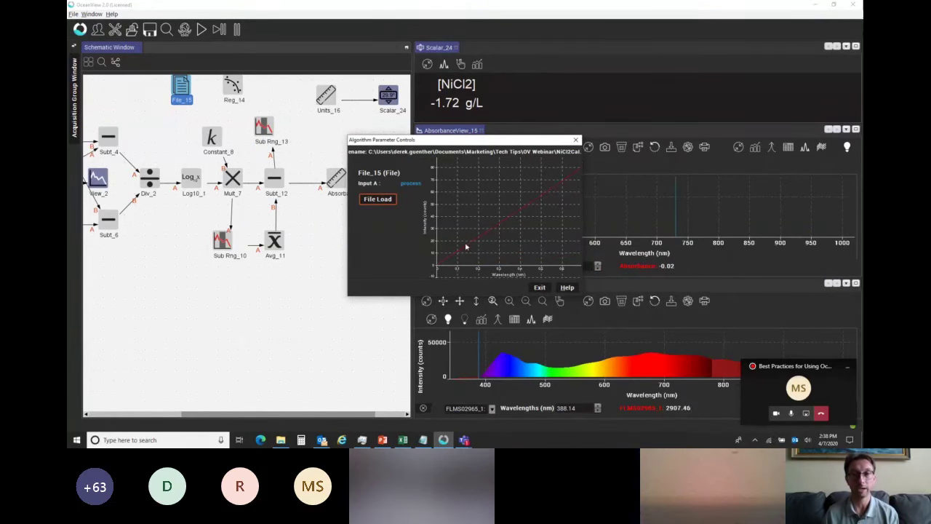
click(538, 288)
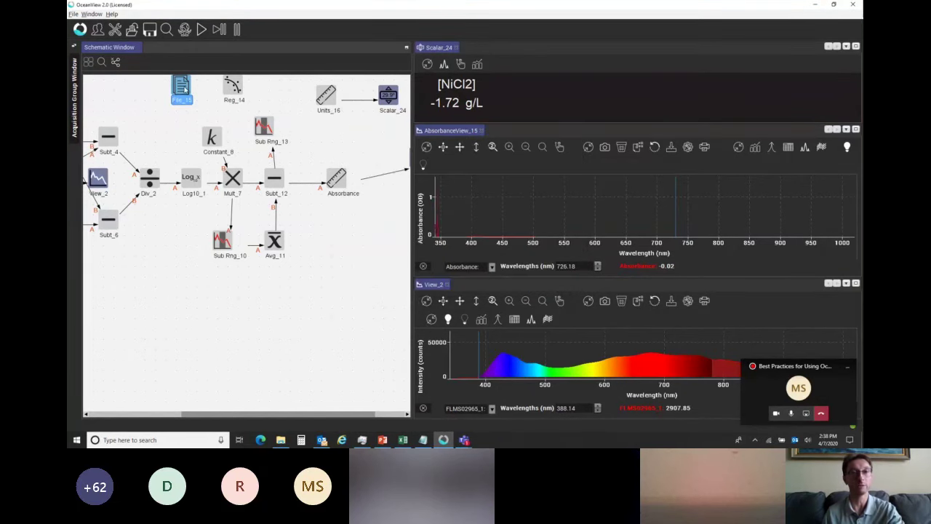
Step: Wire File_15 into Reg_14, then add an Evaluate Function node fed by Reg_14
drag(183, 89, 231, 89)
right_click(264, 87)
mouse_move(295, 143)
mouse_move(303, 122)
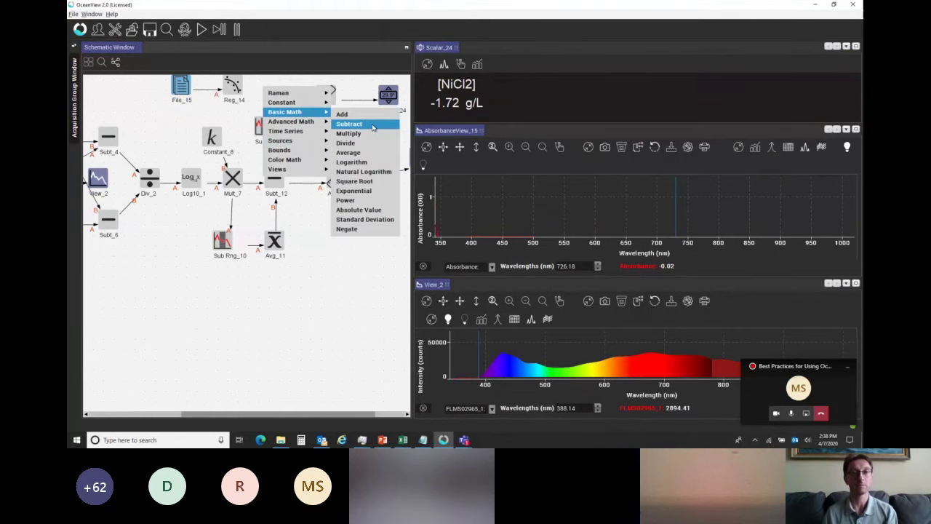
mouse_move(356, 144)
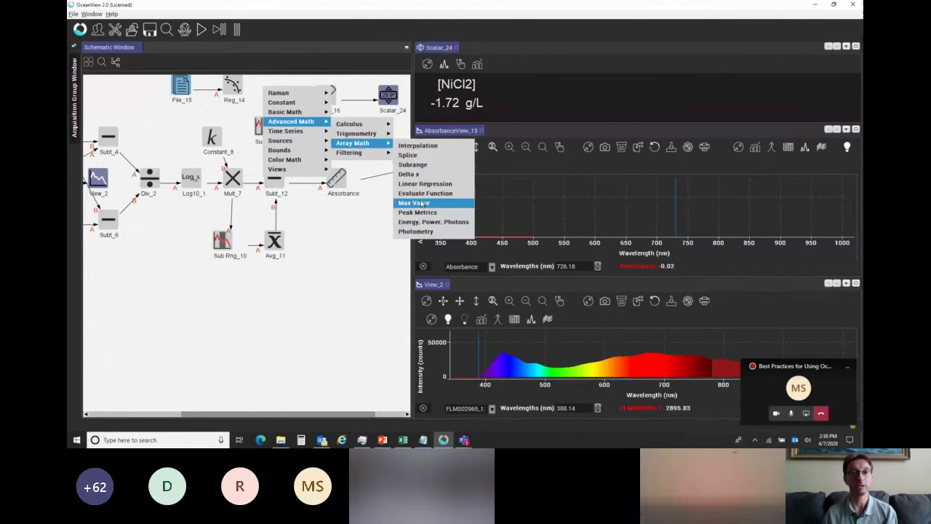
click(422, 204)
drag(268, 106, 246, 90)
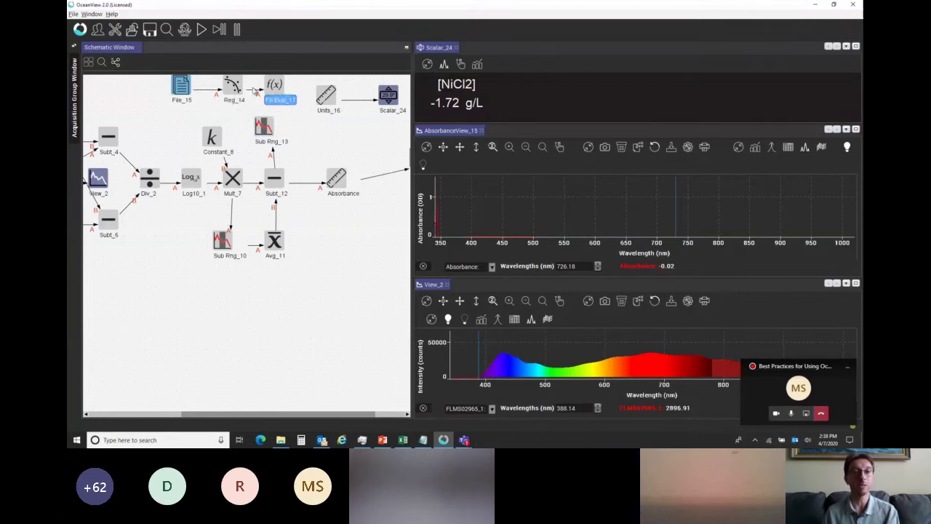
Step: Try higher-order and free-intercept fits in Reg_14, then settle on Order 1 with Zero Intercept
double_click(233, 89)
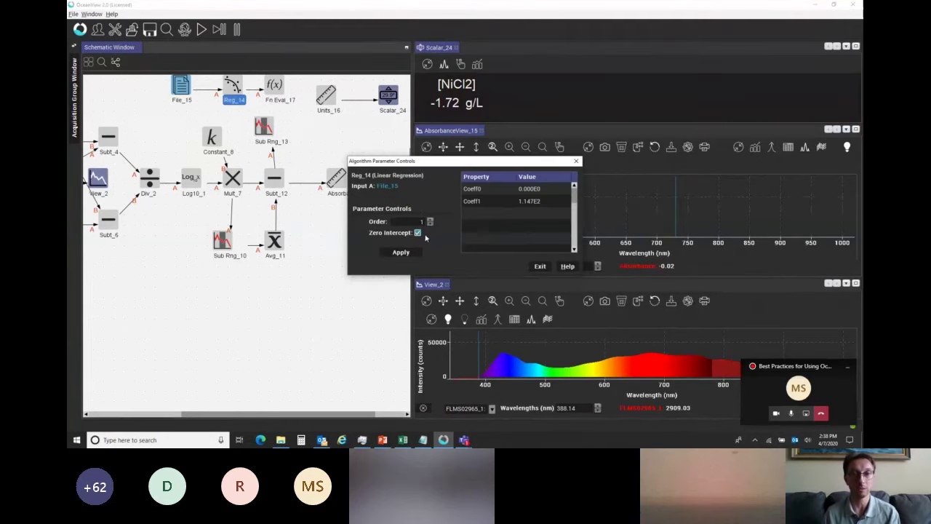
drag(399, 167, 427, 169)
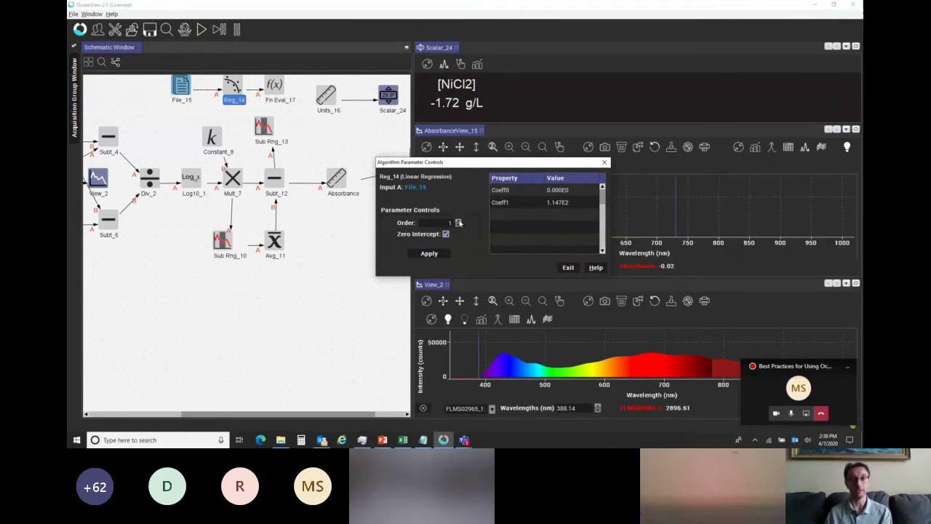
click(458, 220)
click(458, 220)
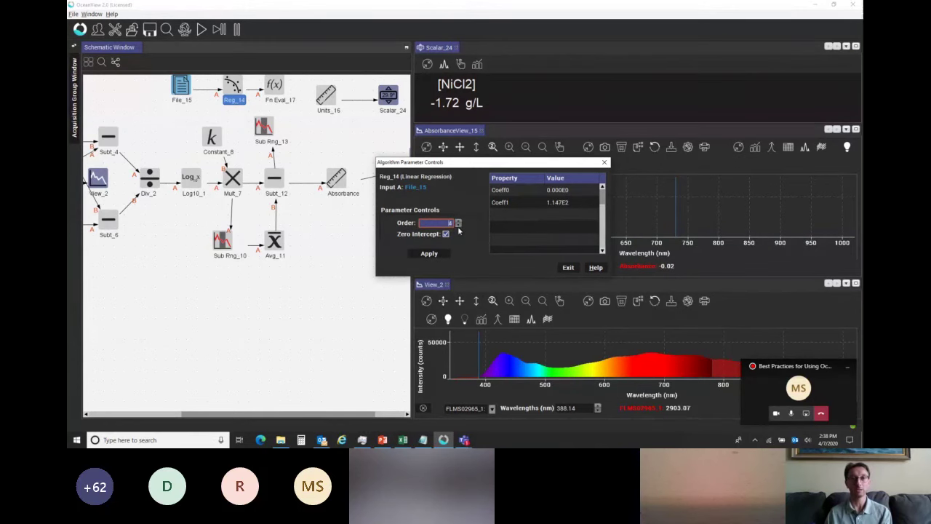
click(434, 254)
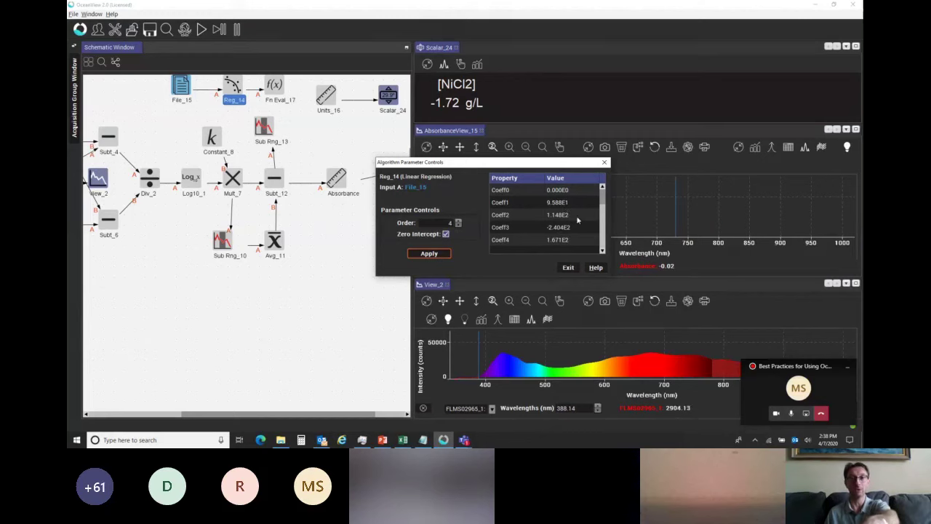
click(446, 234)
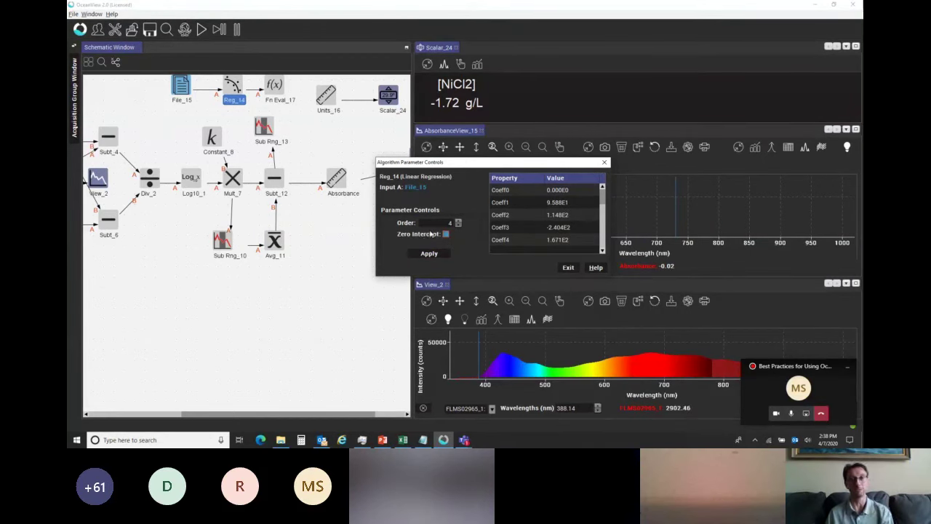
click(429, 253)
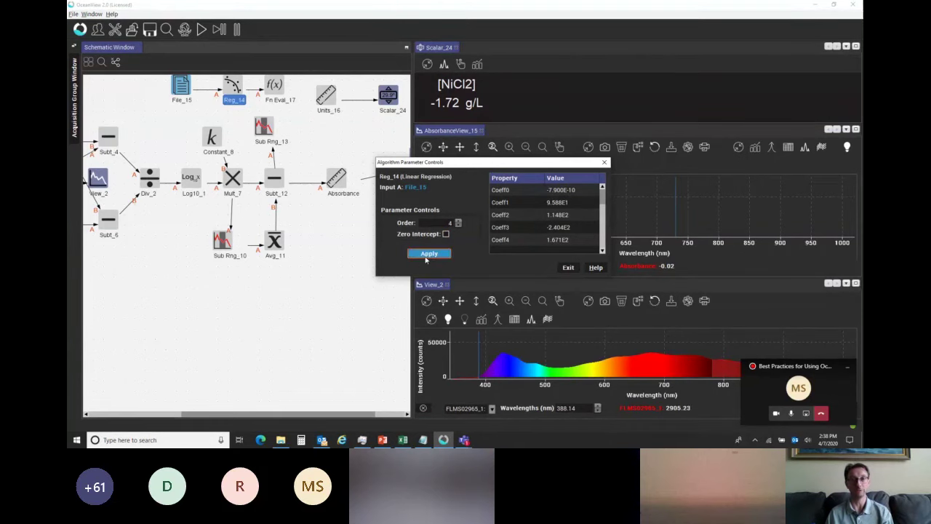
click(446, 234)
click(458, 224)
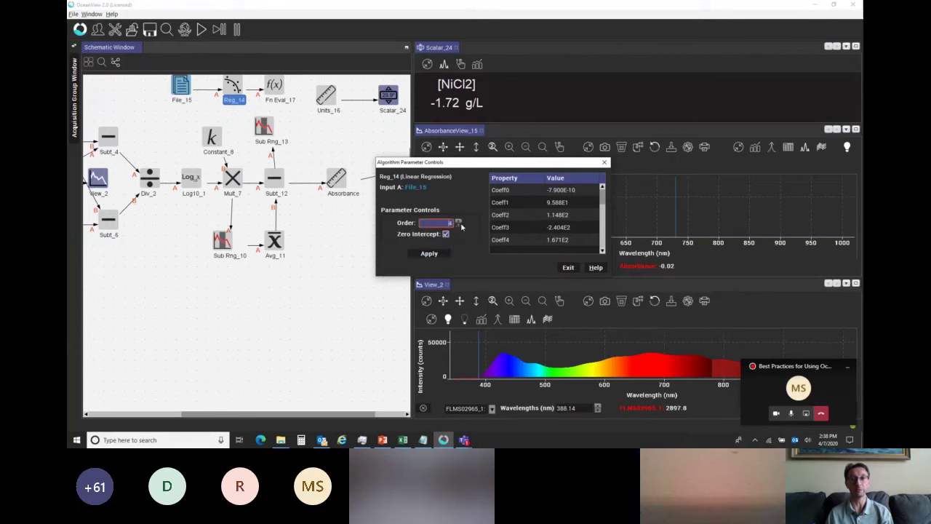
text(1)
key(Return)
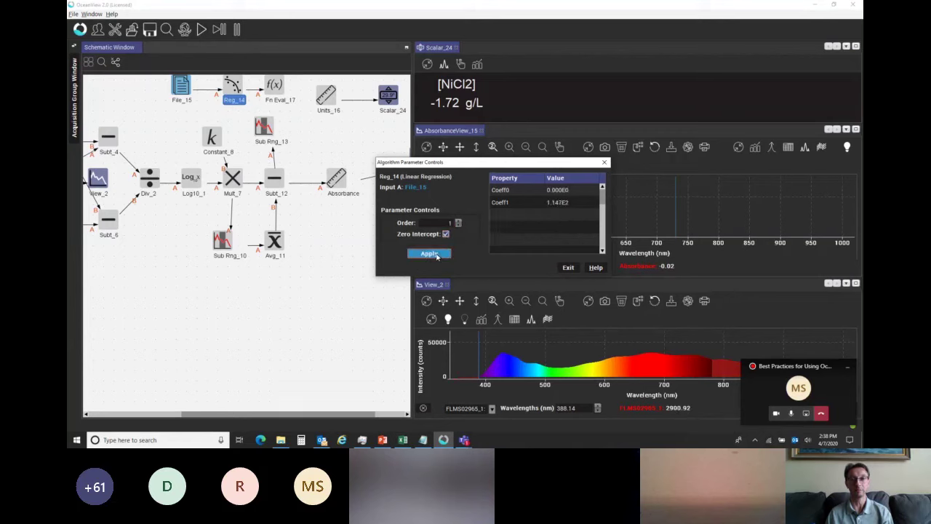
click(568, 268)
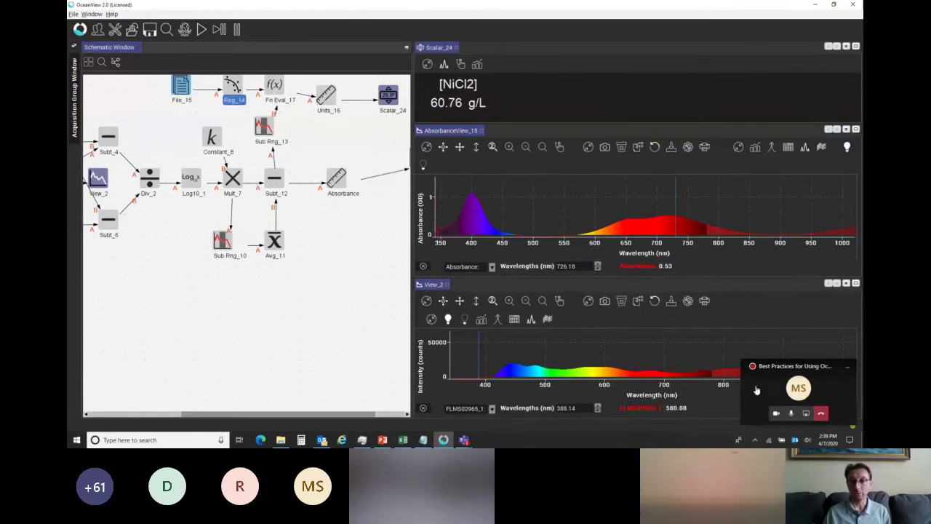
Step: Turn off the camera in the meeting call
click(775, 412)
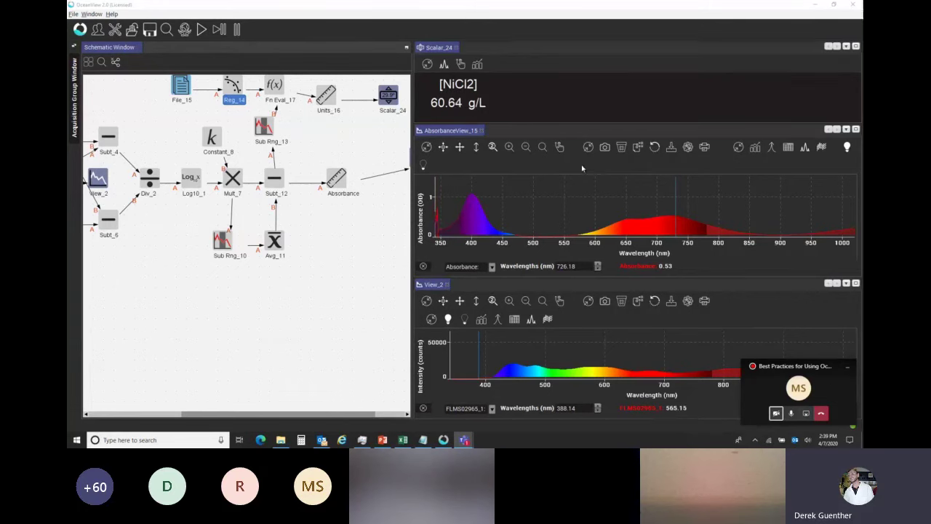
double_click(181, 87)
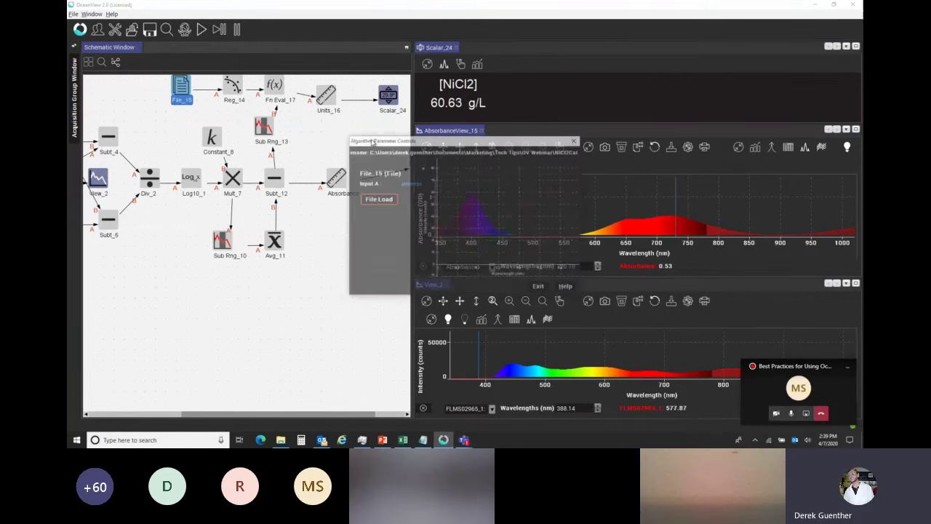
click(538, 286)
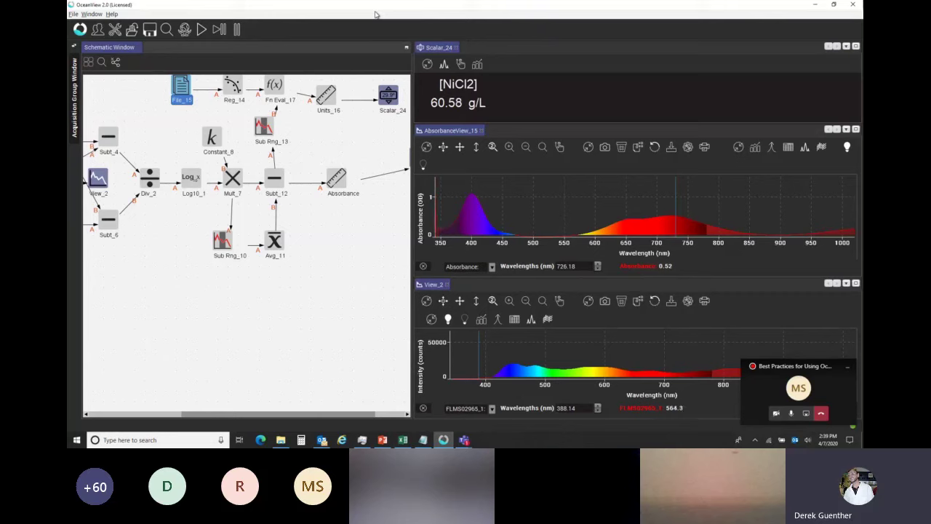
drag(291, 414, 325, 403)
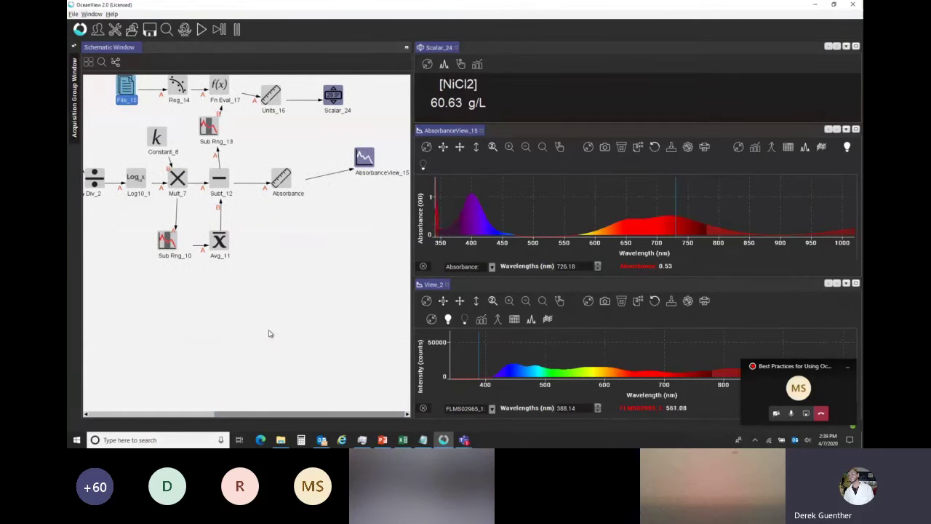